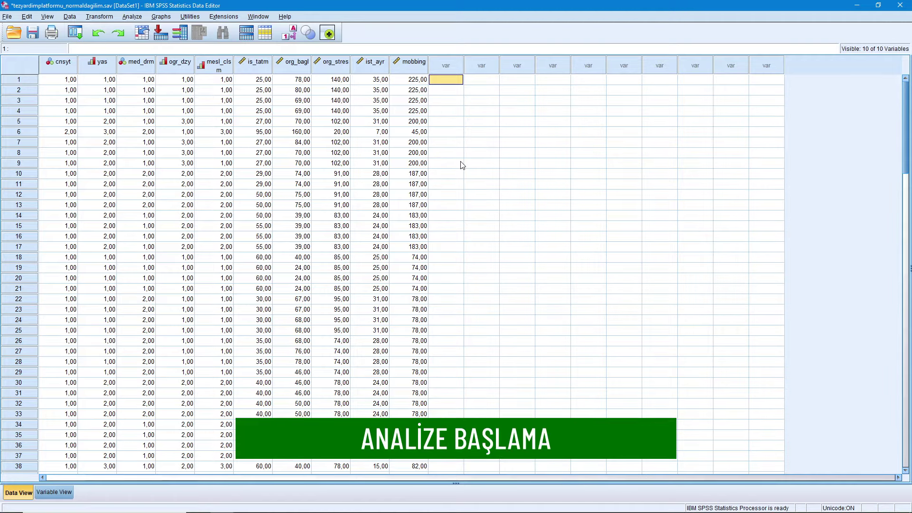
Step: Start an Explore analysis with Örgütsel Bağlılık [org_bagl] in the dependent list
left_click(129, 19)
mouse_move(152, 42)
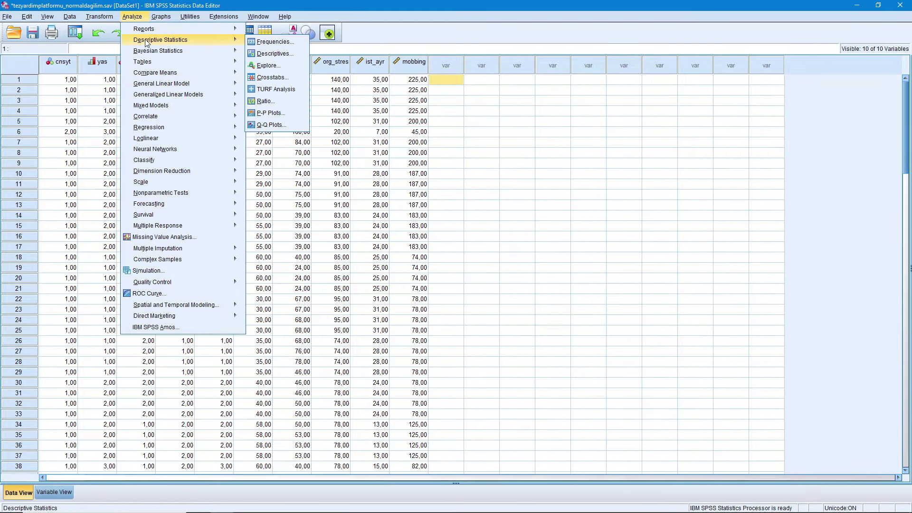
left_click(288, 66)
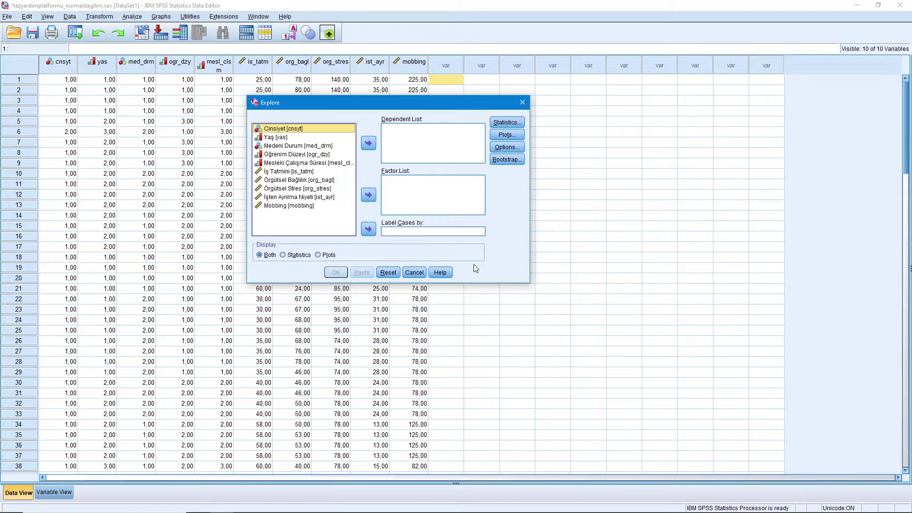
left_click(311, 181)
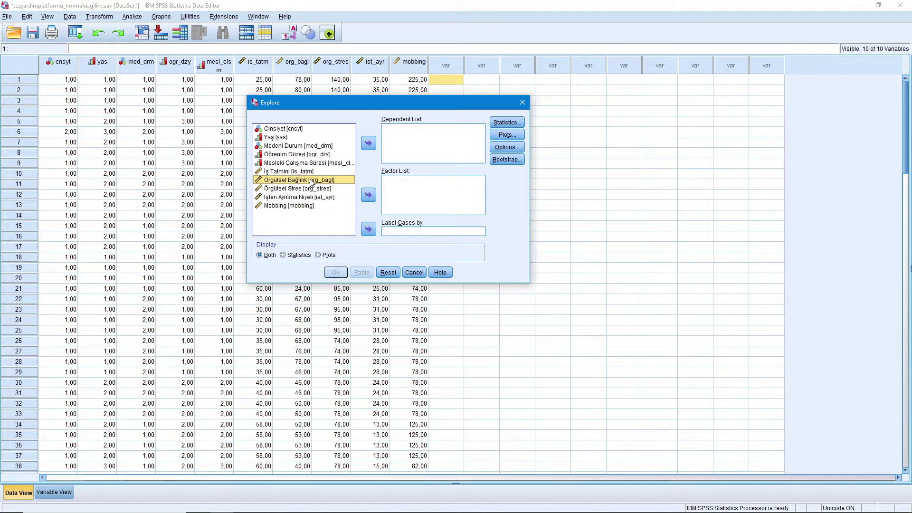
left_click(369, 144)
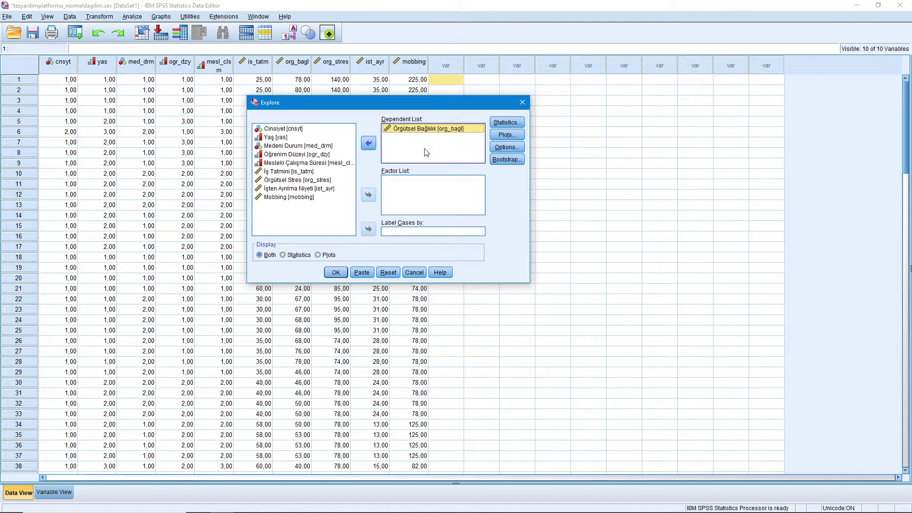
left_click(291, 129)
left_click(368, 195)
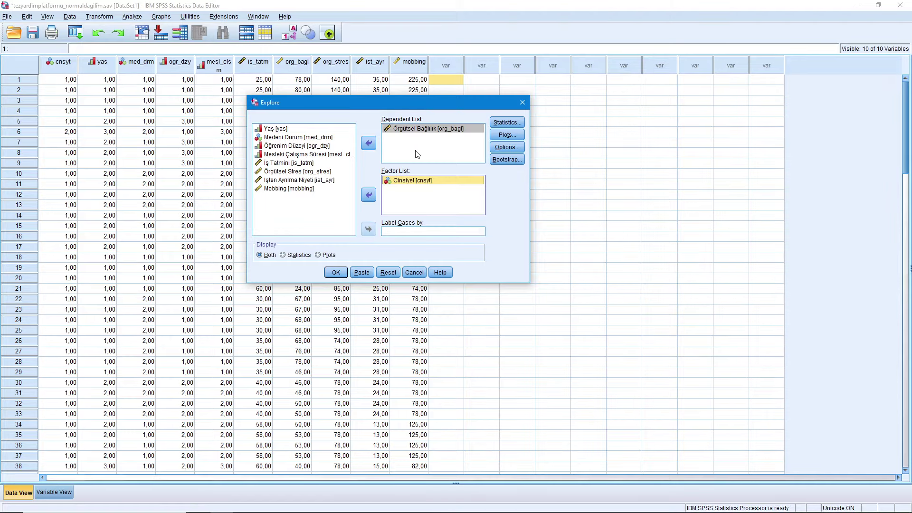
left_click(368, 195)
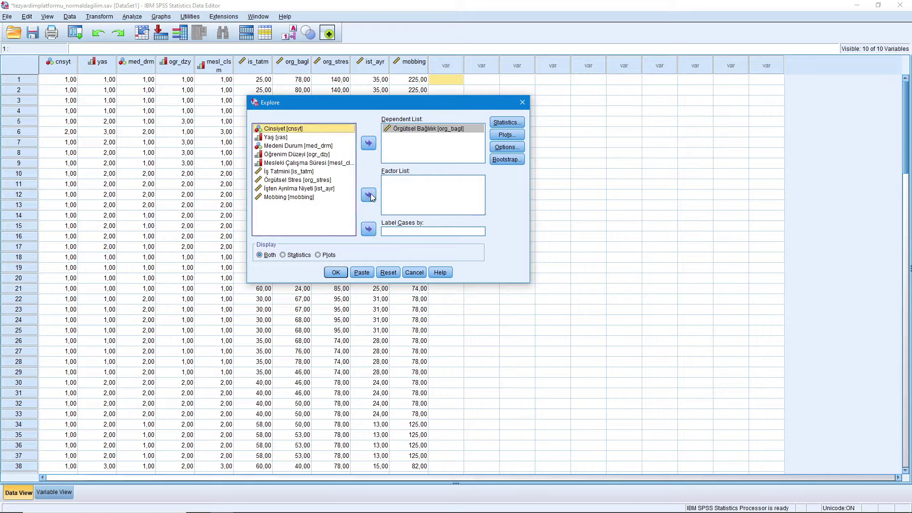
left_click(293, 153)
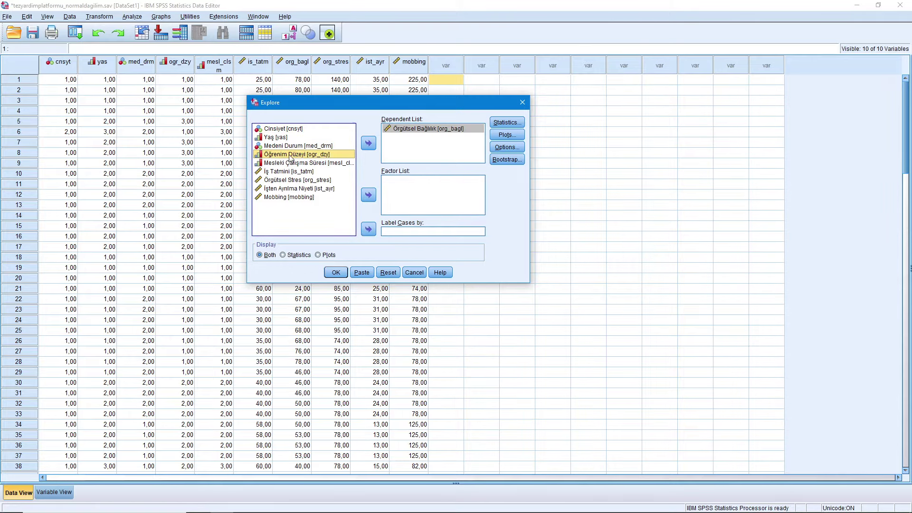
left_click(368, 194)
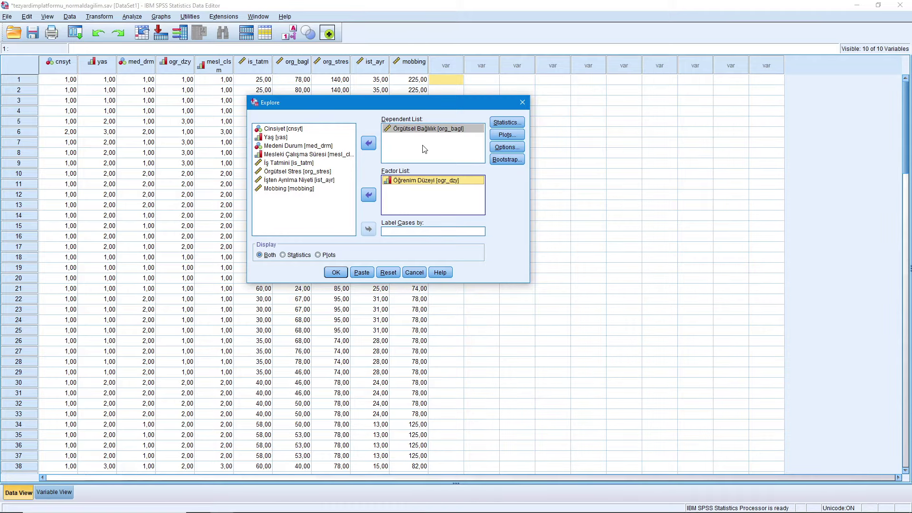
left_click(369, 199)
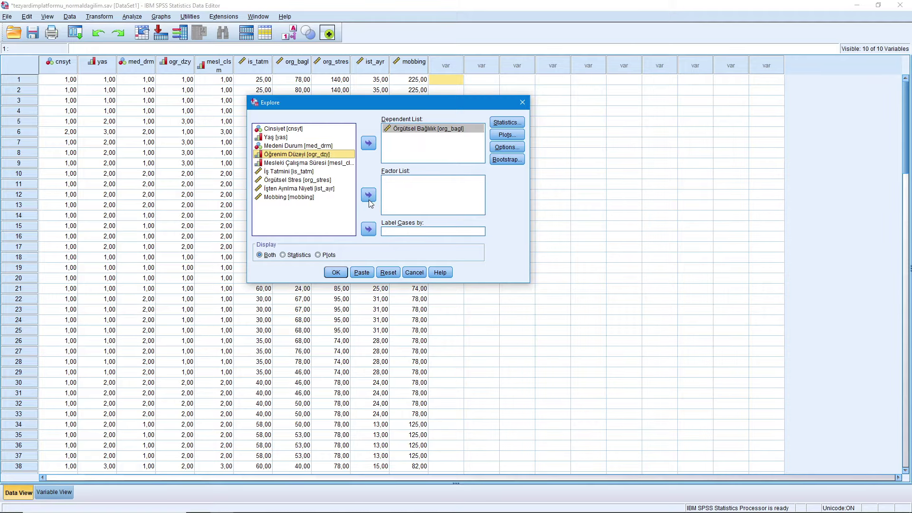
left_click(423, 190)
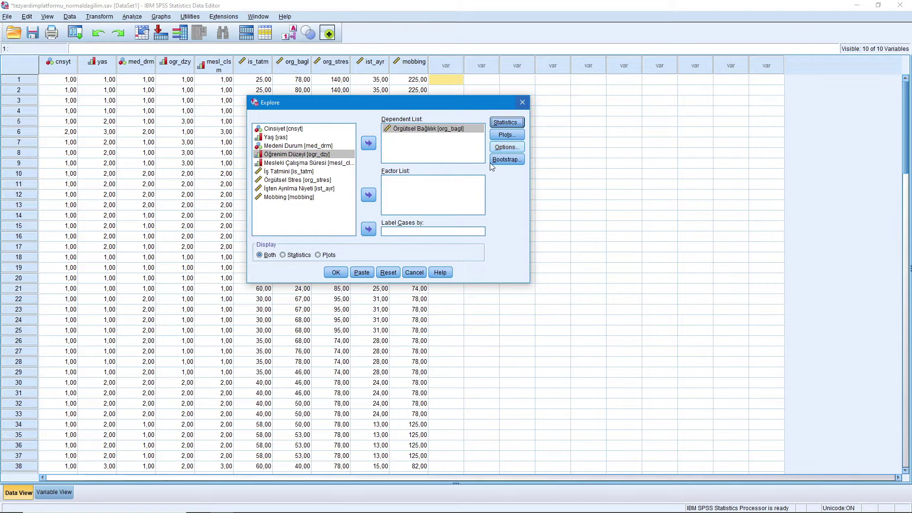
Step: Include outliers in the Explore statistics alongside the descriptives
left_click(507, 123)
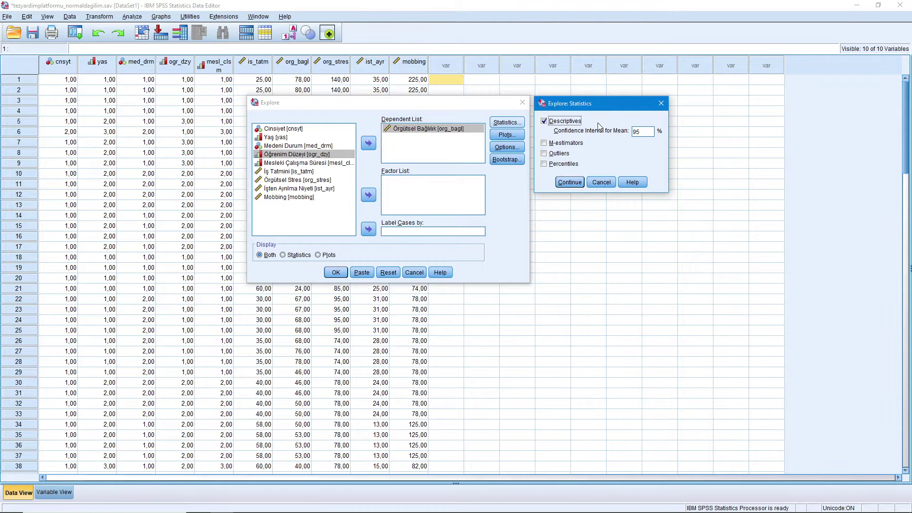
left_click(544, 153)
left_click(569, 182)
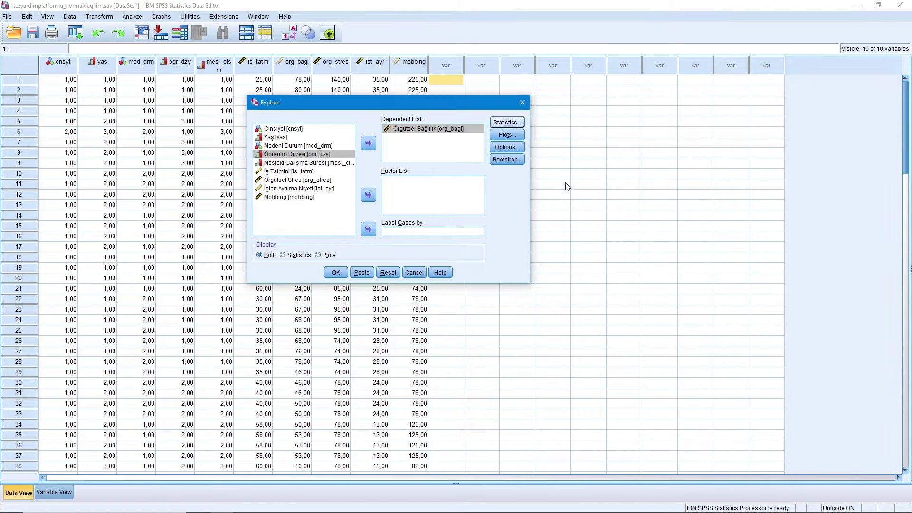
Step: Replace the stem-and-leaf plot with a histogram, enable normality plots with tests, and run the Explore analysis
left_click(507, 135)
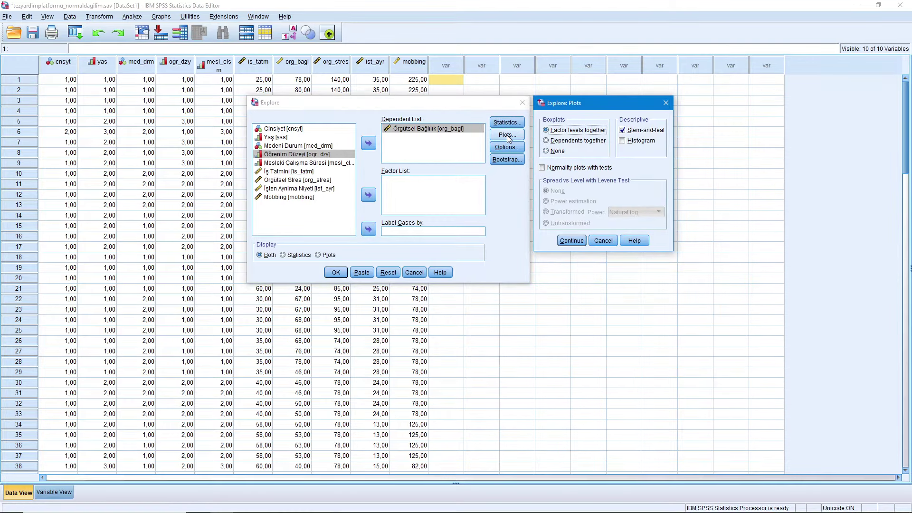
left_click(622, 131)
left_click(622, 141)
left_click(542, 169)
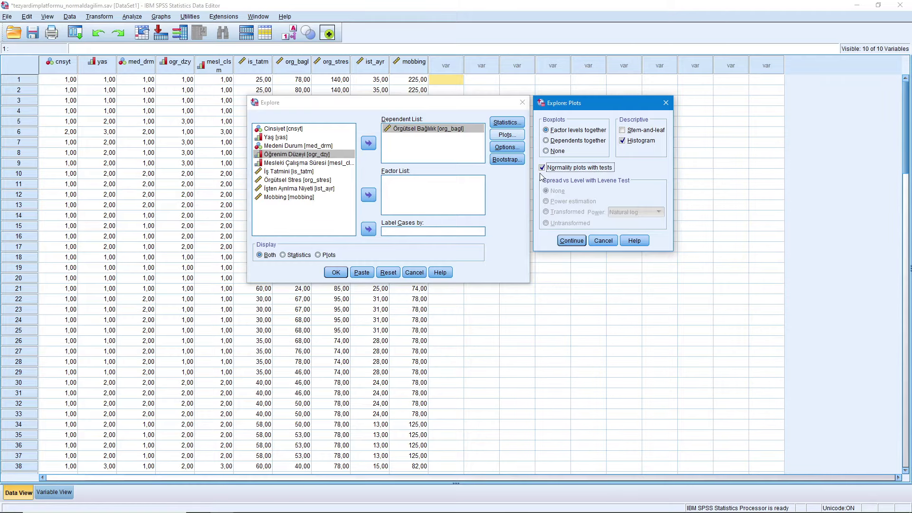
left_click(568, 241)
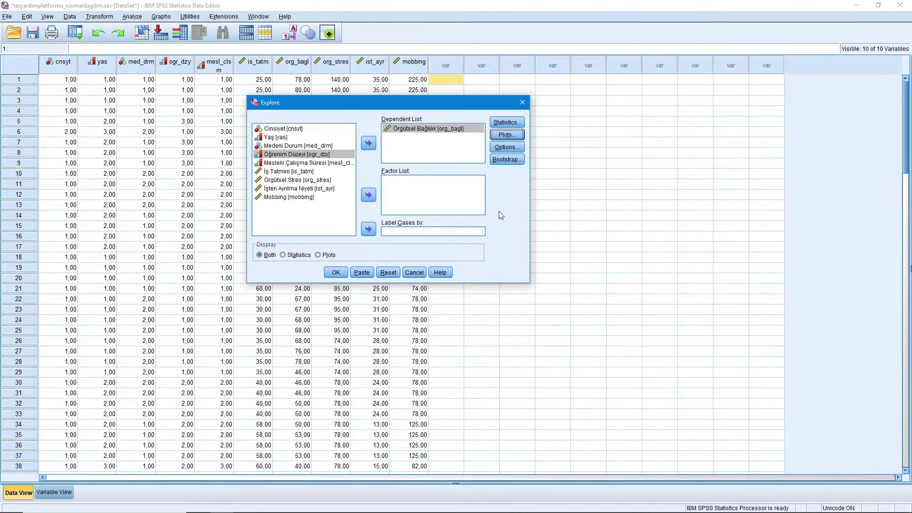
left_click(336, 272)
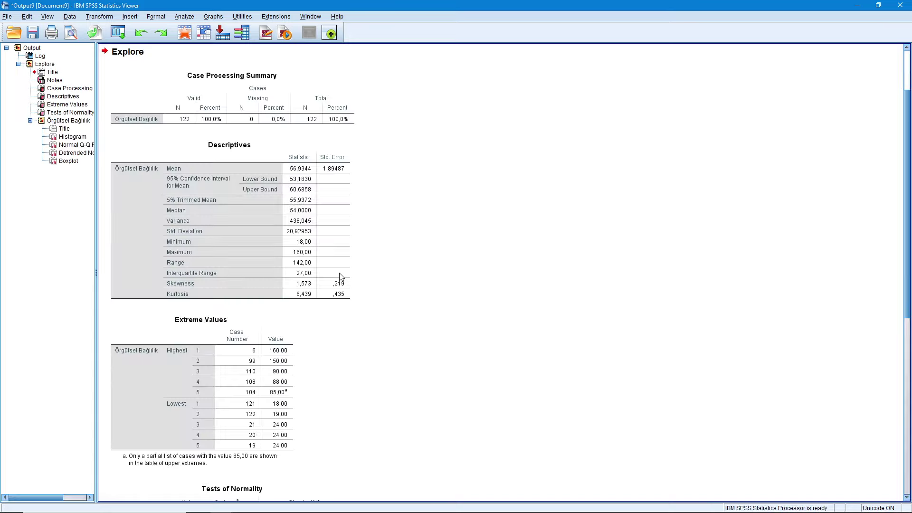
Step: Examine the Descriptives and Extreme Values tables for Örgütsel Bağlılık in the Explore output
scroll(340, 277, "up", 3)
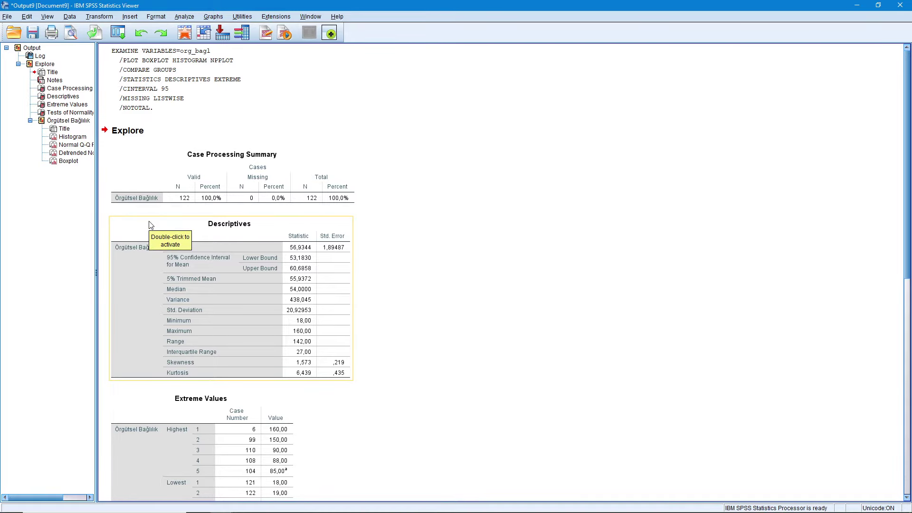
scroll(235, 280, "down", 3)
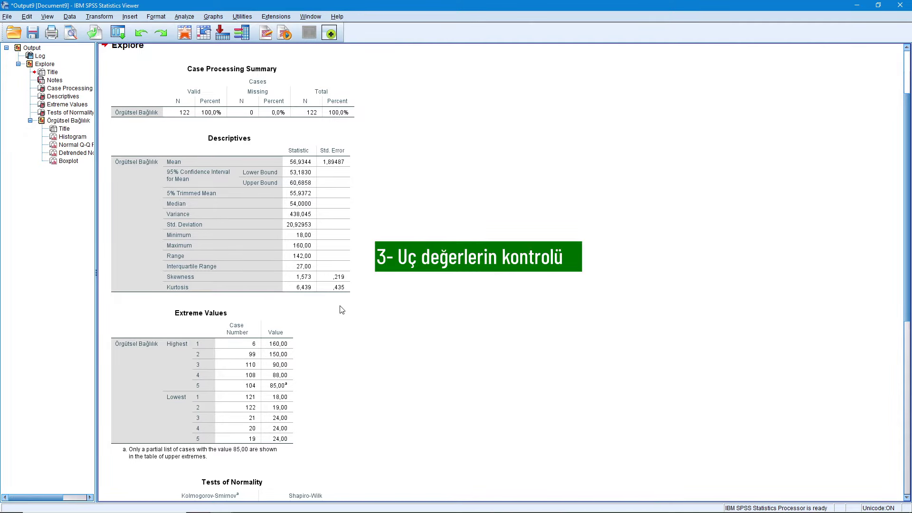
scroll(340, 314, "down", 5)
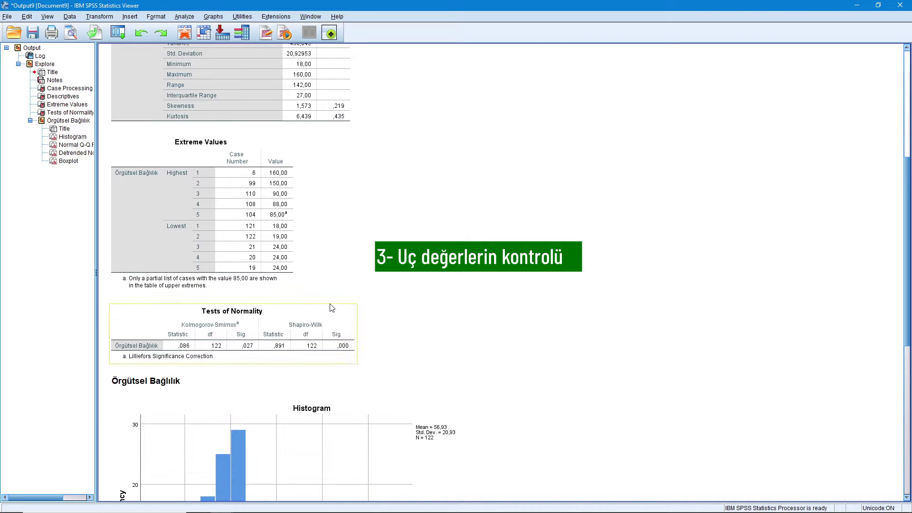
left_click(239, 222)
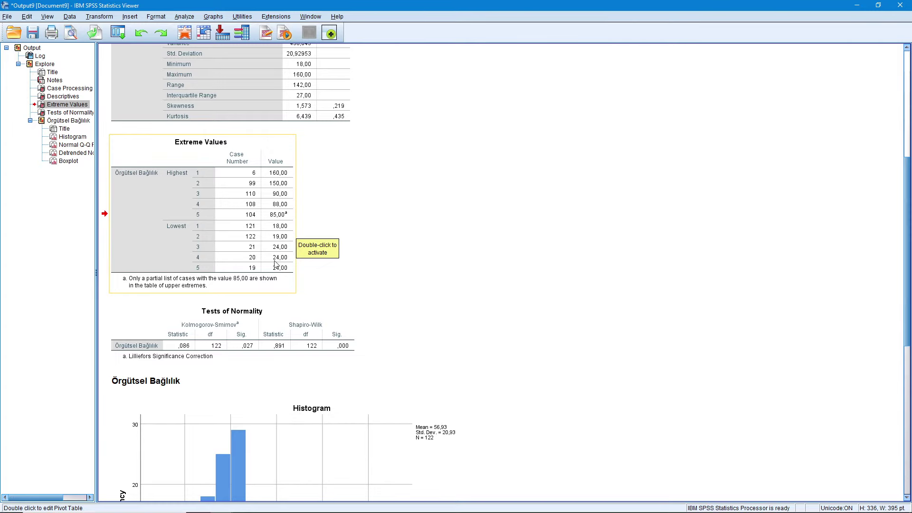
Step: Add a normal distribution curve to the Örgütsel Bağlılık histogram
scroll(275, 264, "down", 10)
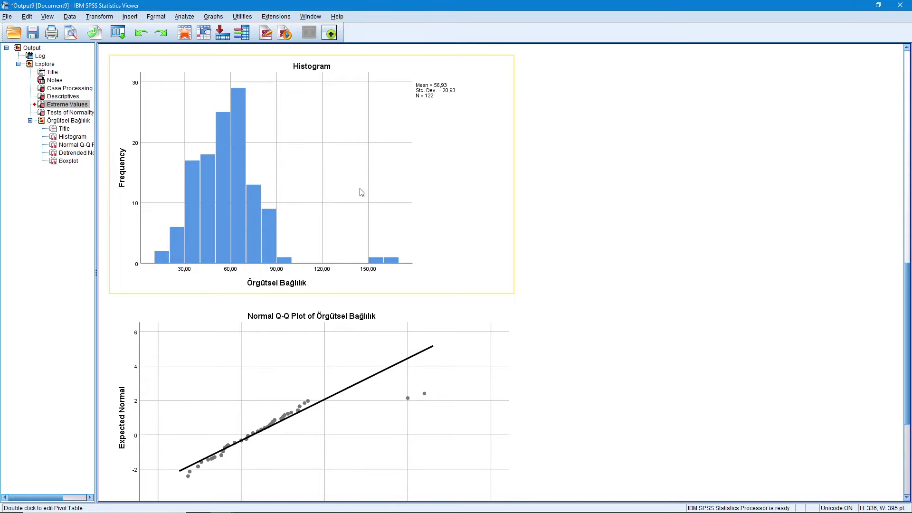
double_click(300, 163)
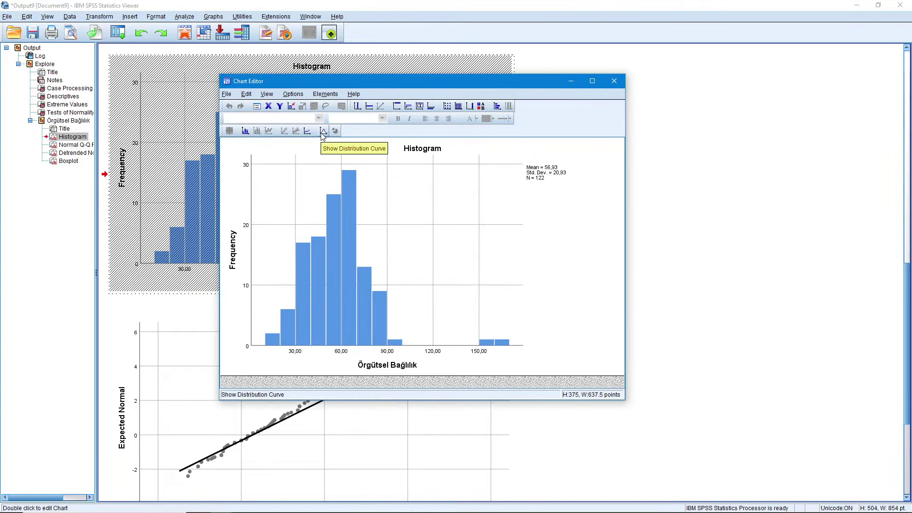
left_click(322, 132)
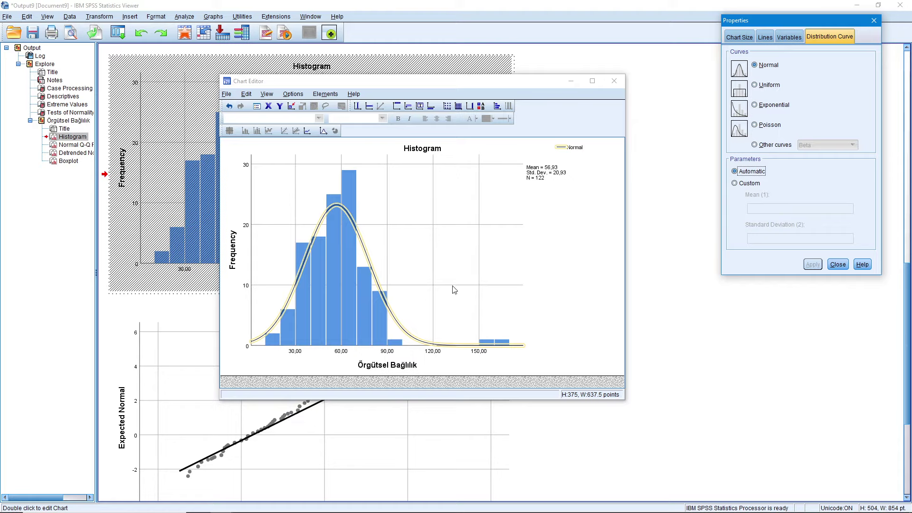
left_click(873, 21)
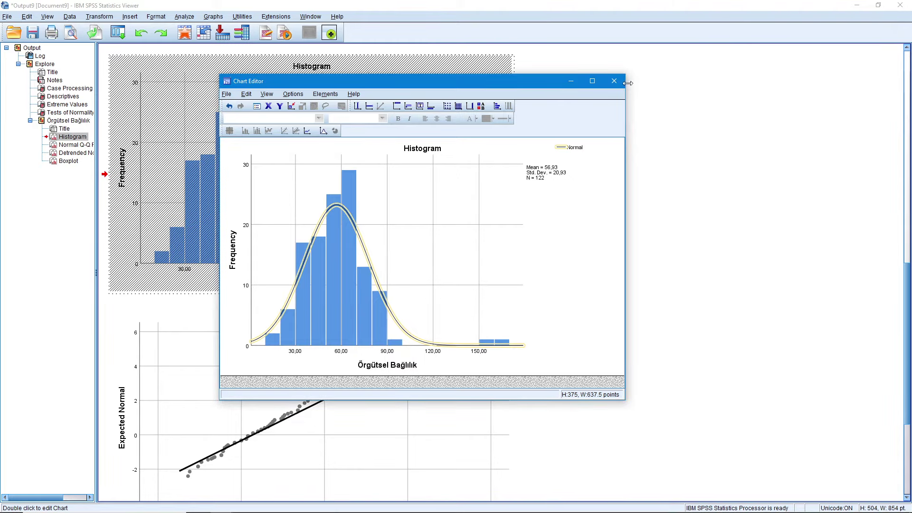
left_click(614, 81)
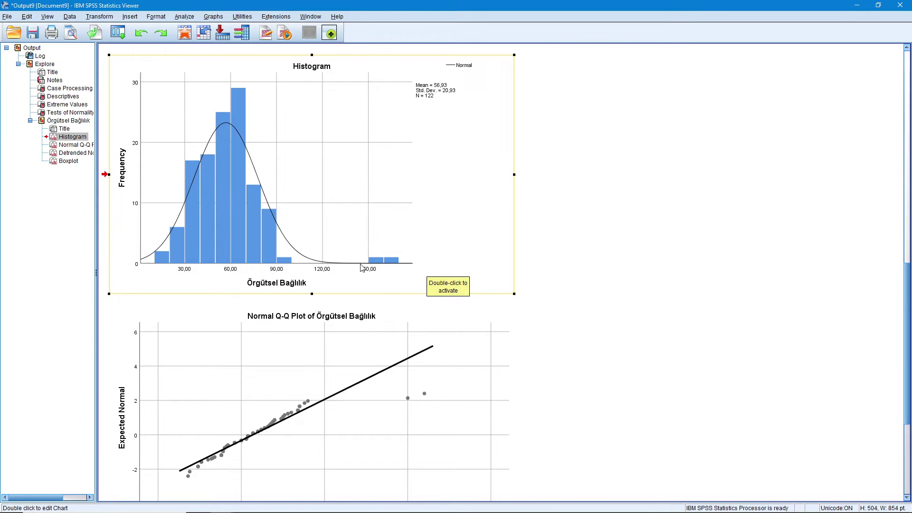
Step: Show case number data labels on the points of the Normal Q-Q Plot of Örgütsel Bağlılık
scroll(361, 267, "down", 3)
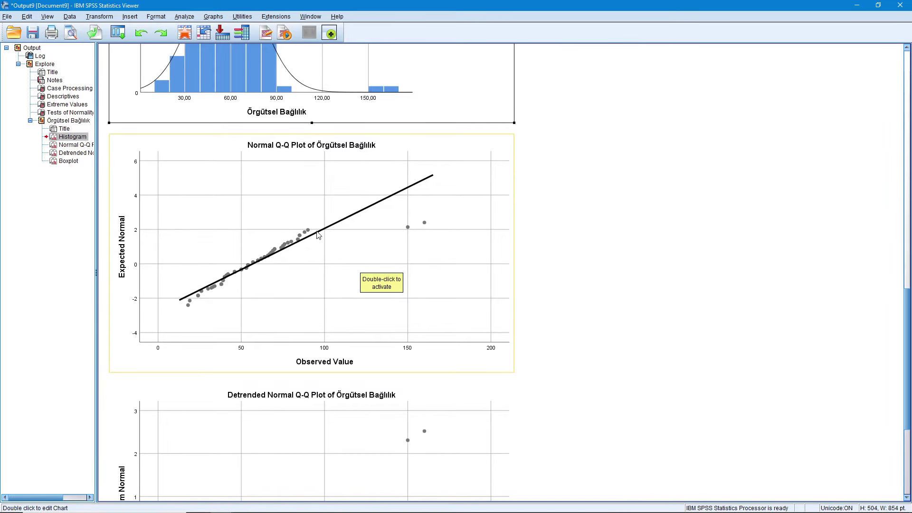
mouse_move(424, 189)
left_mouse_down()
mouse_move(366, 209)
mouse_move(372, 248)
mouse_move(420, 259)
mouse_move(481, 247)
mouse_move(483, 212)
mouse_move(435, 192)
mouse_move(387, 190)
left_mouse_up()
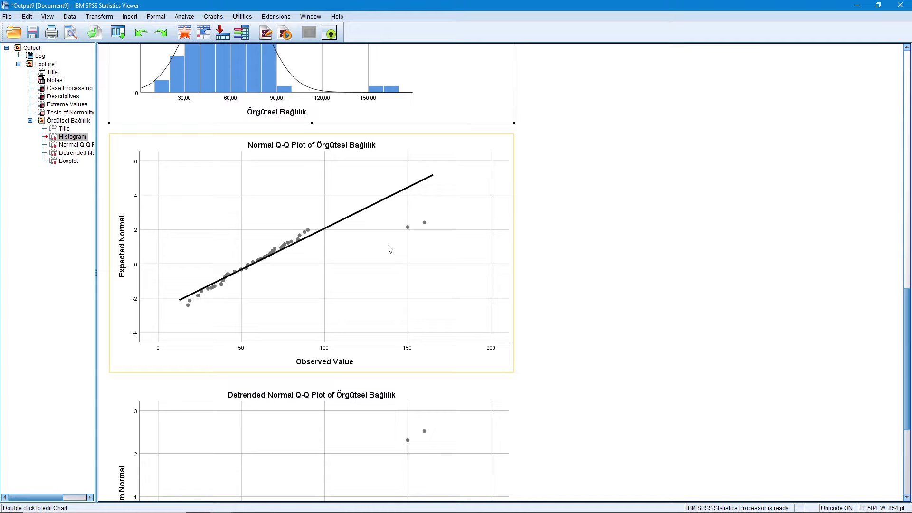
double_click(389, 250)
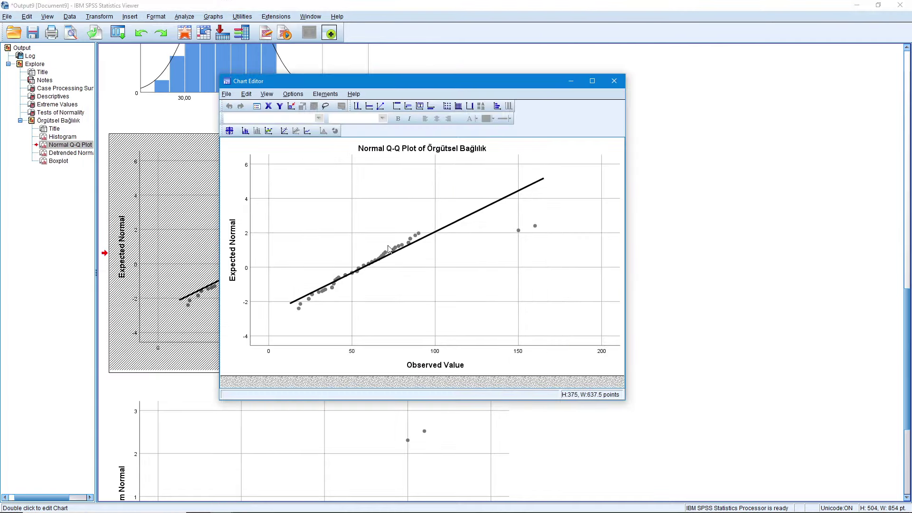
left_click(518, 230)
right_click(519, 231)
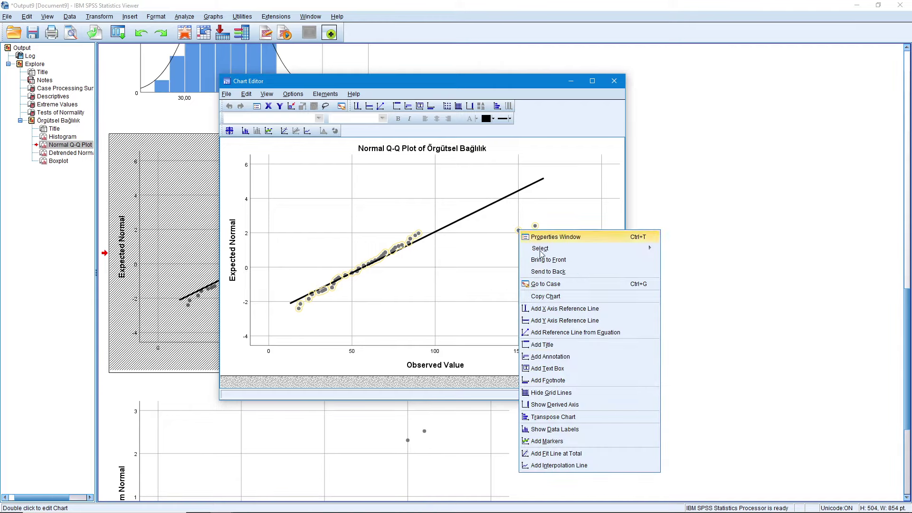
left_click(571, 430)
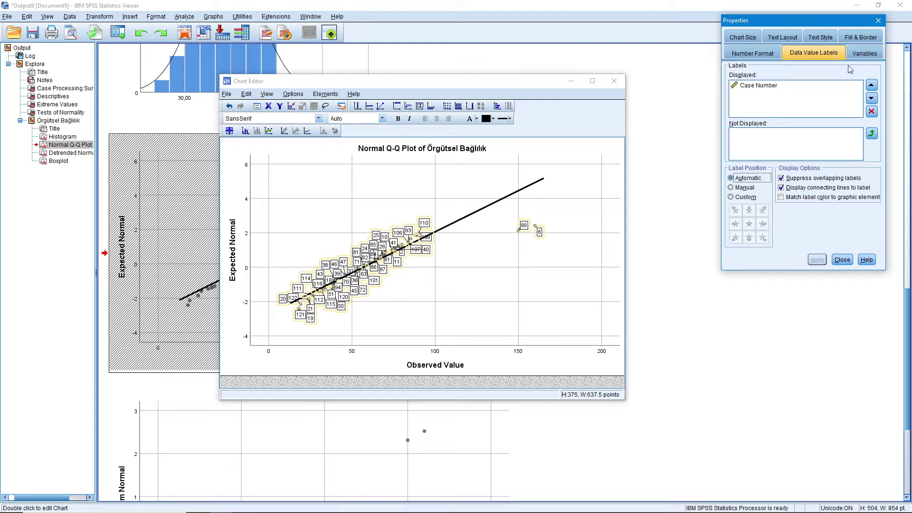
left_click(878, 20)
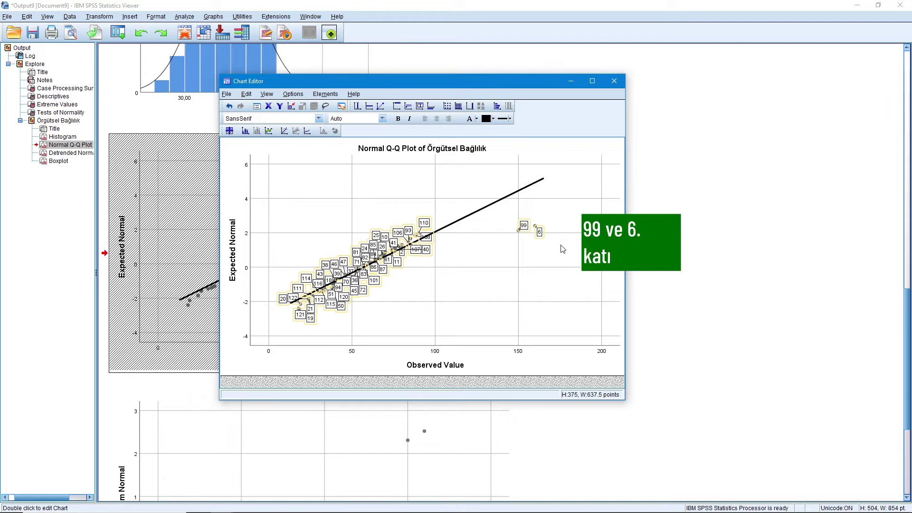
left_click(614, 81)
Step: Compare the cases in the Extreme Values table with the histogram and the labelled points of the Q-Q plot
scroll(473, 221, "up", 10)
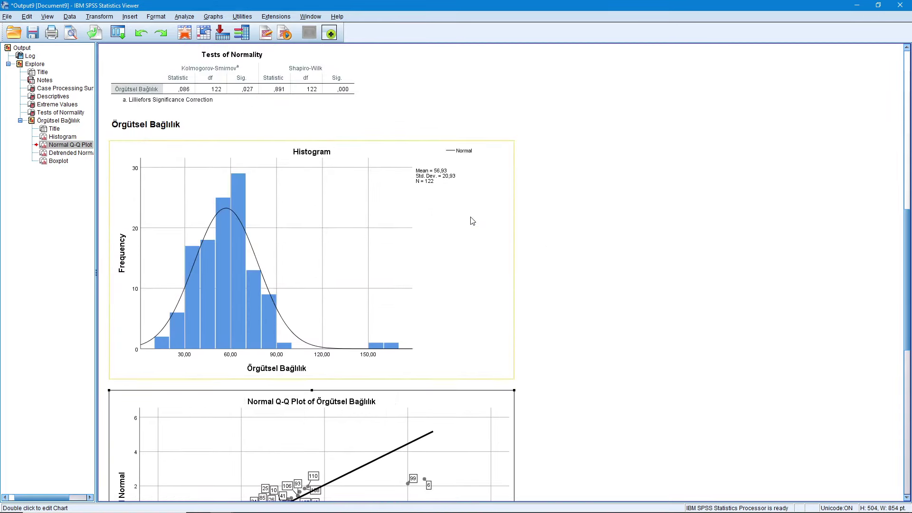
left_click(275, 190)
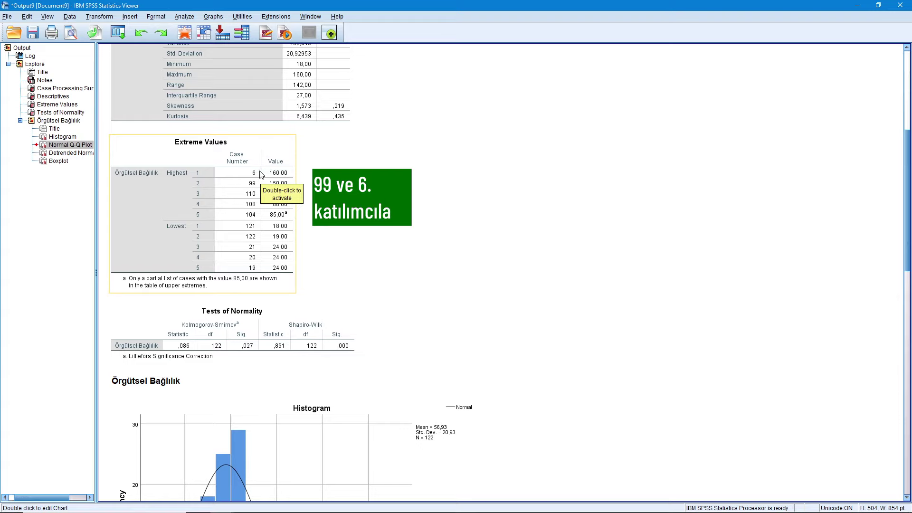
scroll(506, 245, "down", 4)
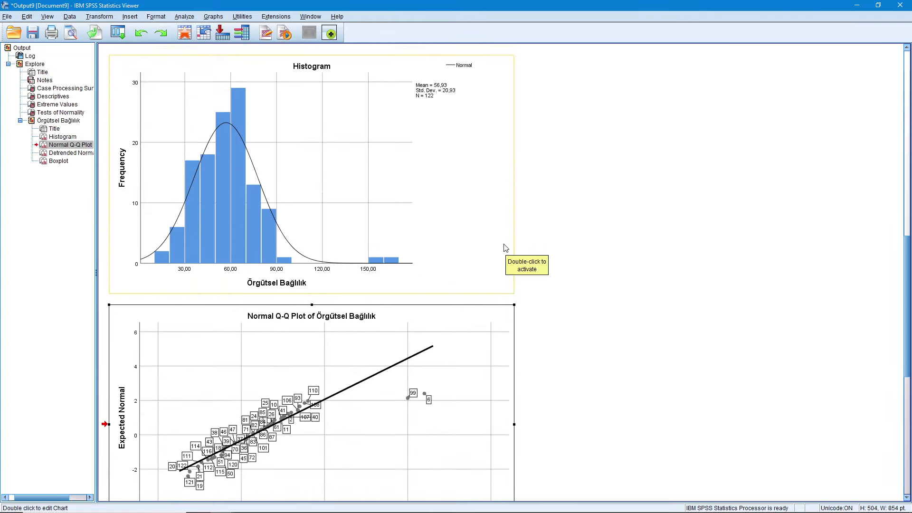
scroll(506, 246, "up", 1)
scroll(505, 247, "up", 3)
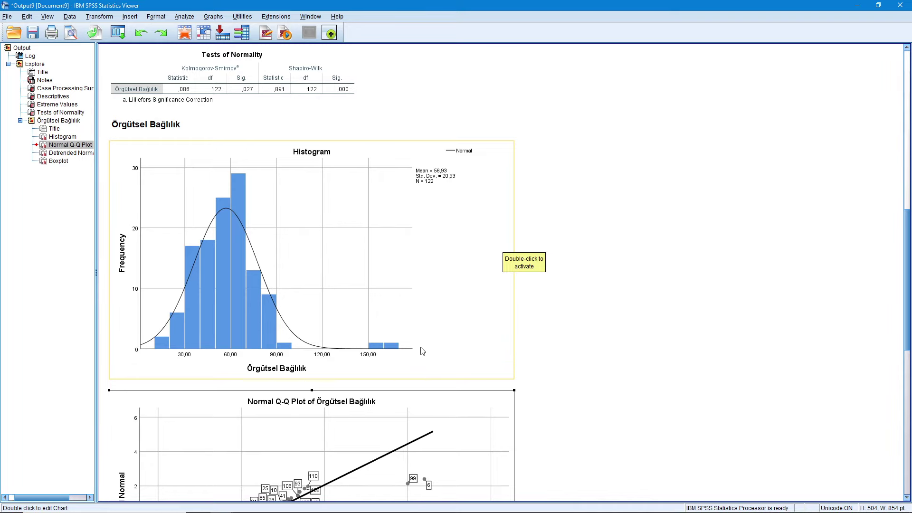
Step: Show case number data labels on the points of the Detrended Normal Q-Q Plot of Örgütsel Bağlılık
scroll(482, 369, "down", 2)
scroll(482, 369, "down", 2)
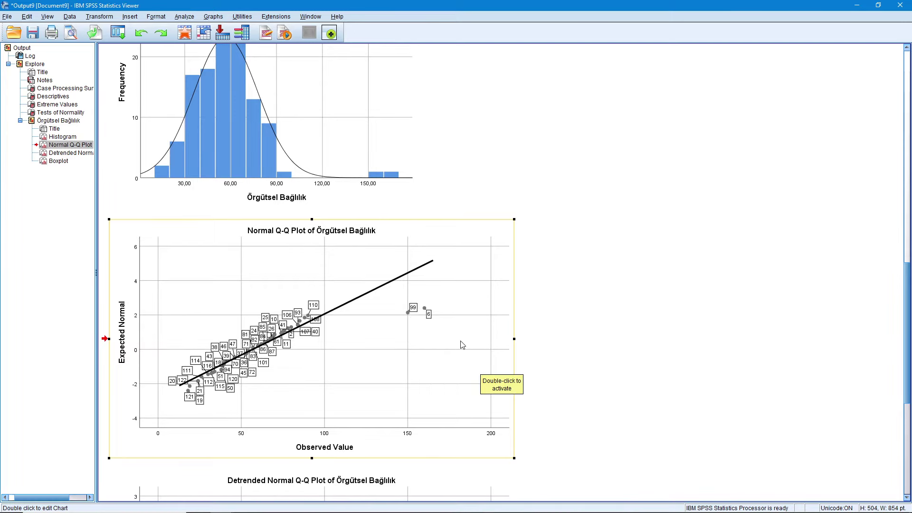
scroll(413, 334, "down", 8)
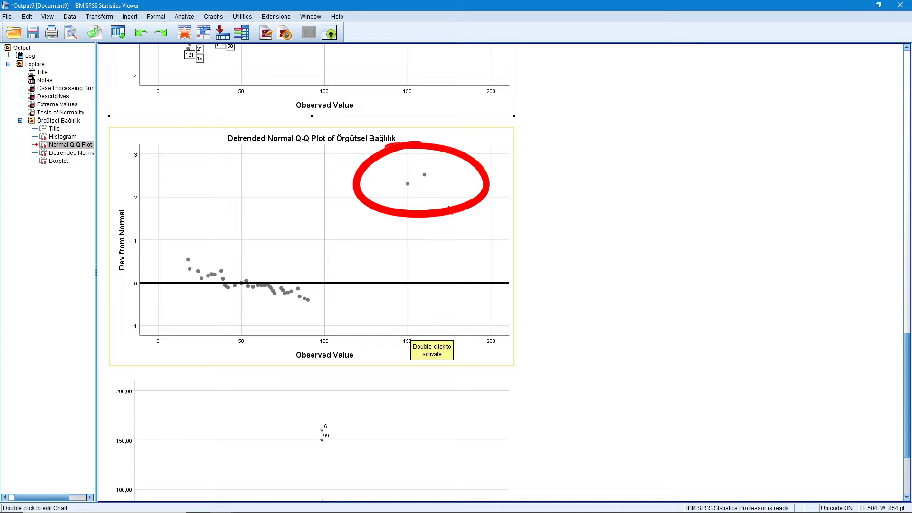
double_click(274, 222)
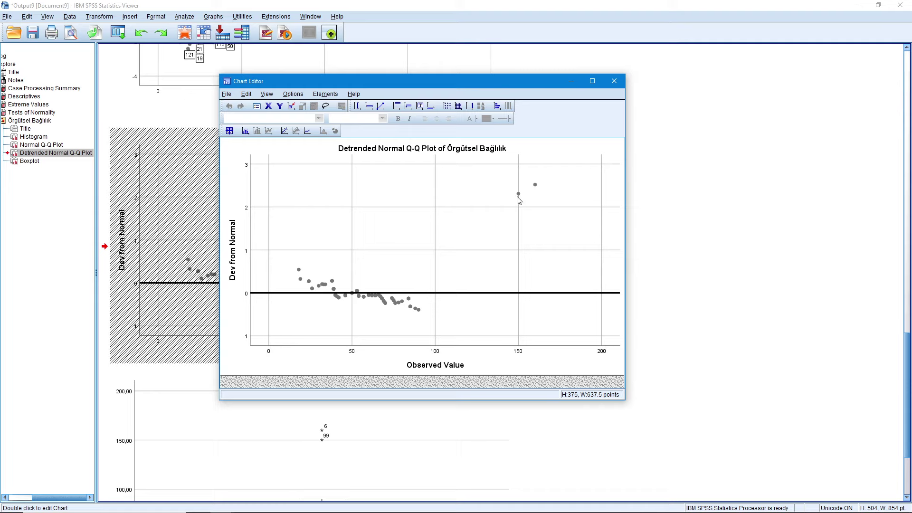
left_click(520, 196)
right_click(519, 196)
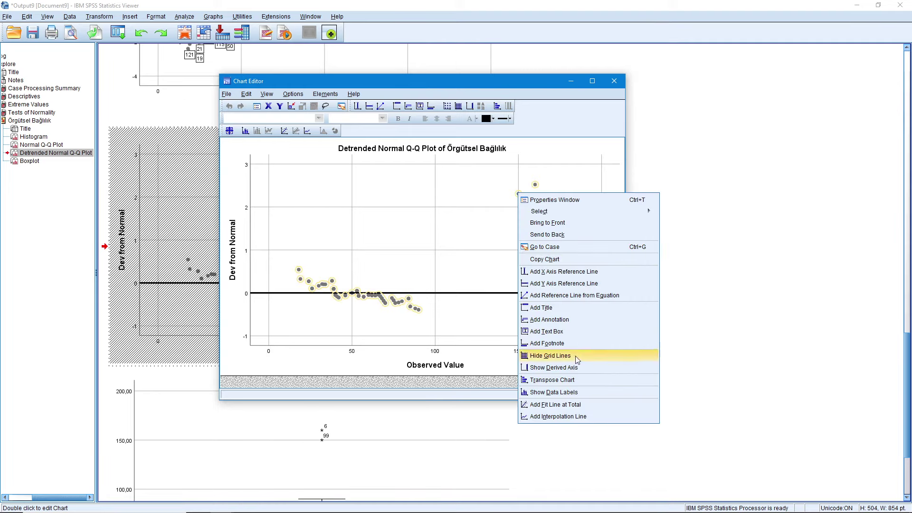
left_click(565, 392)
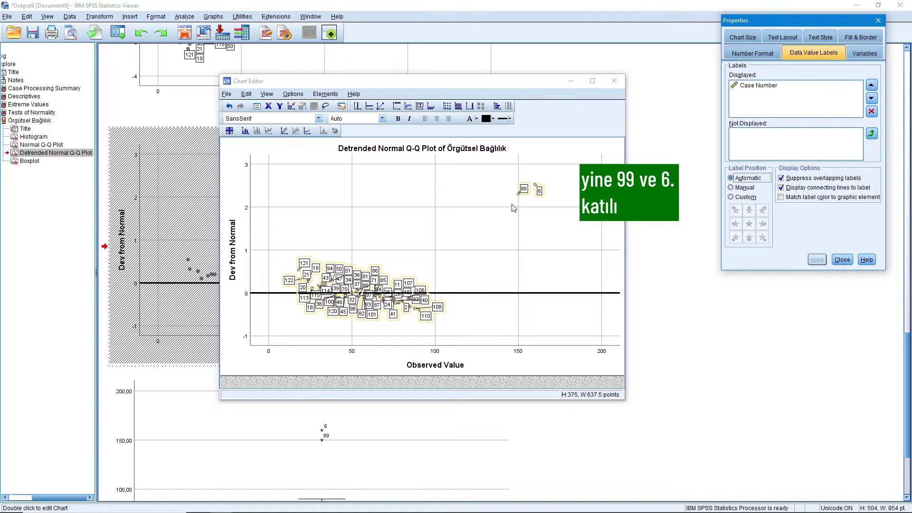
left_click(614, 81)
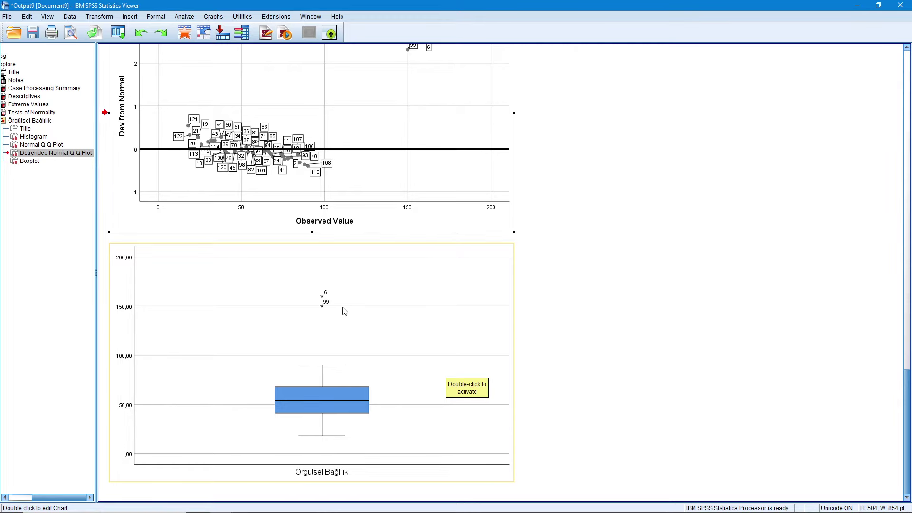
Step: Review the boxplot and labelled Q-Q plots, and examine the Kolmogorov-Smirnov and Shapiro-Wilk results in the Tests of Normality table
scroll(342, 309, "up", 3)
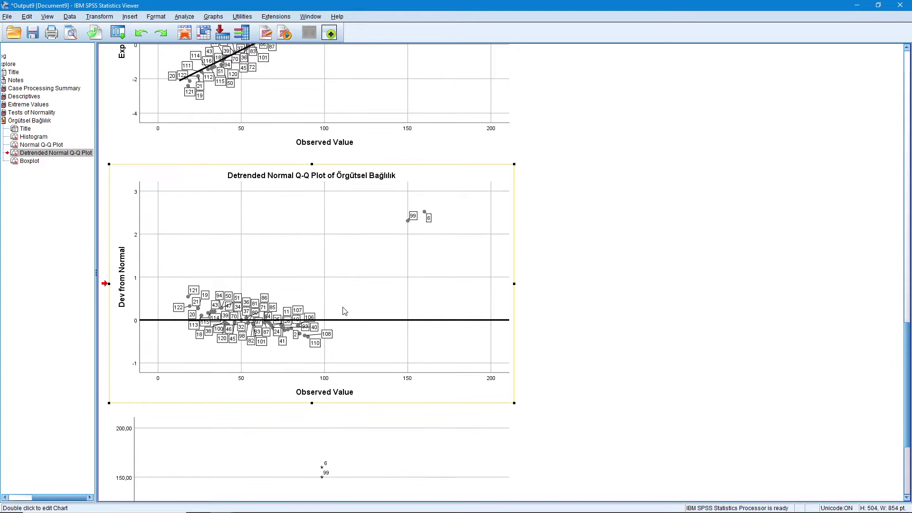
scroll(413, 266, "up", 3)
scroll(408, 287, "down", 3)
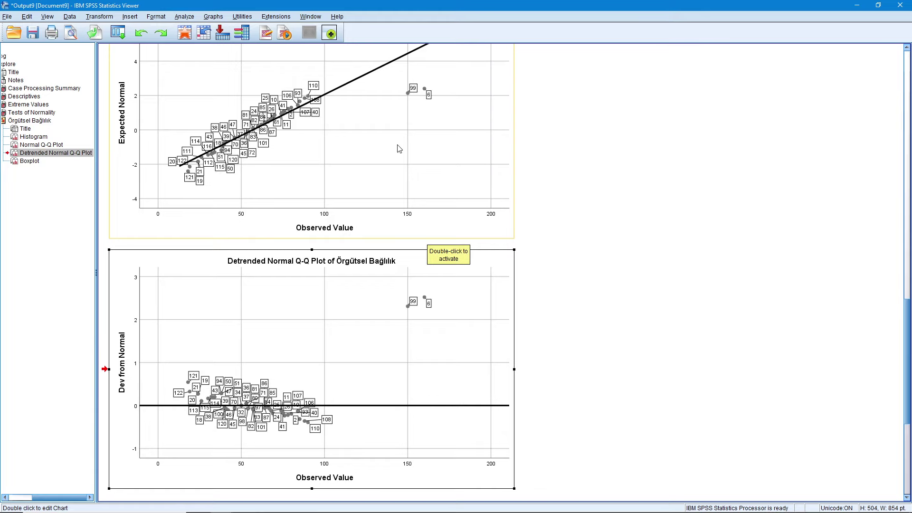
scroll(397, 149, "up", 10)
scroll(394, 178, "up", 5)
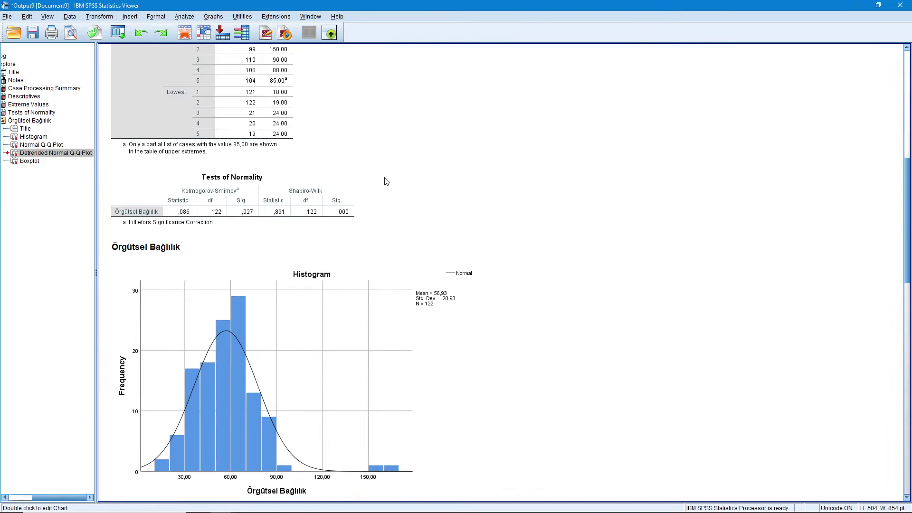
scroll(386, 182, "up", 5)
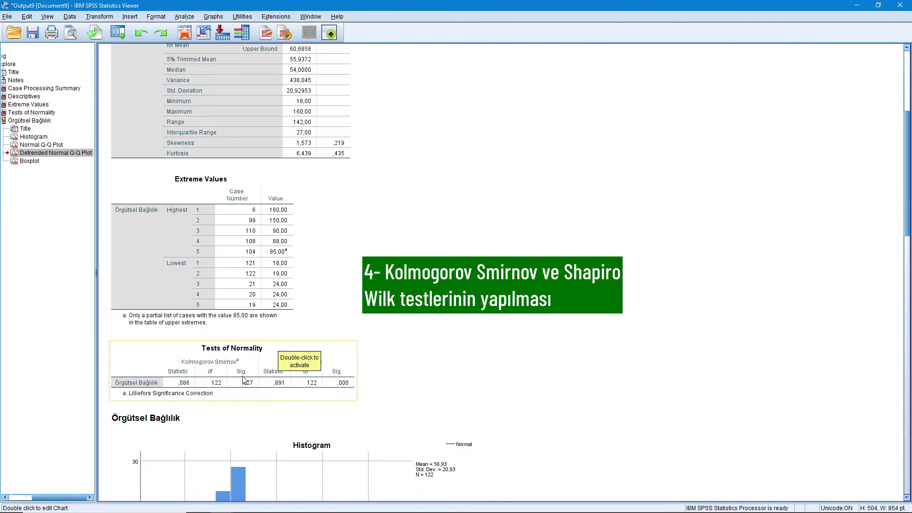
left_click(205, 374)
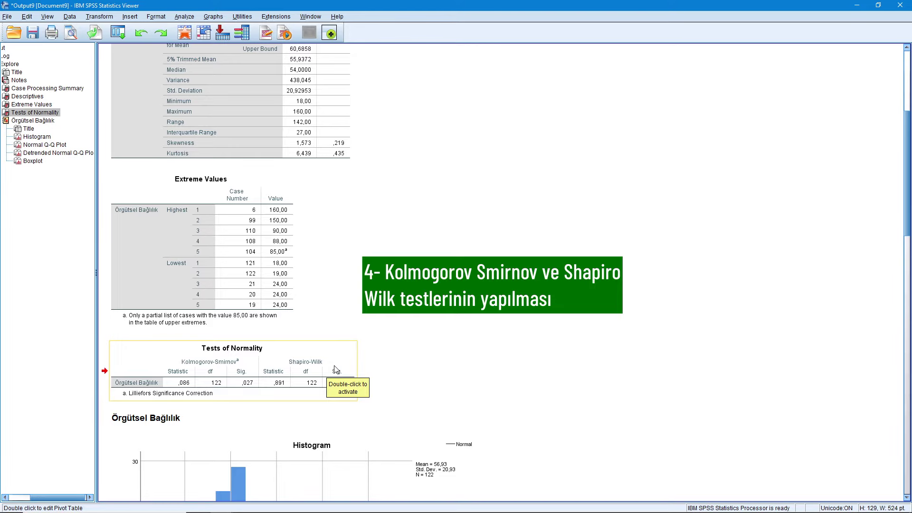
scroll(336, 370, "down", 3)
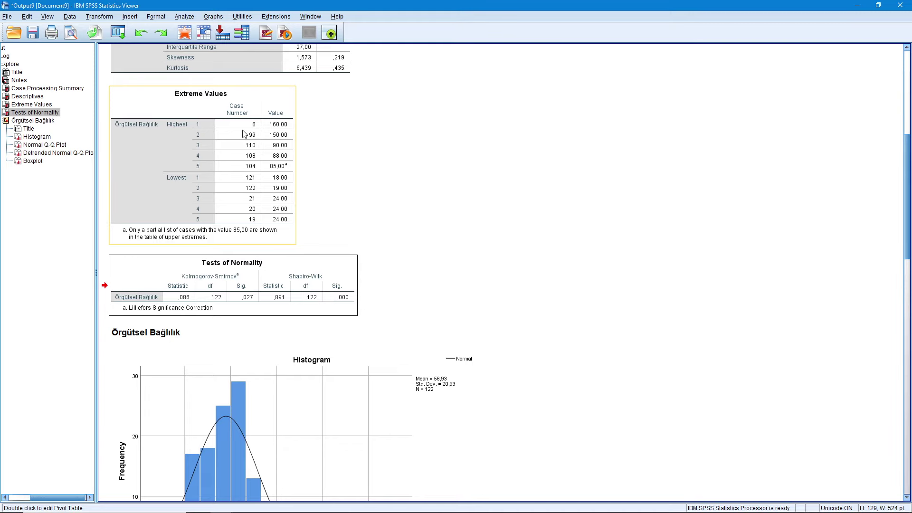
Step: Switch to the Data Editor window of tezyardimplatformu_normaldagilim.sav
left_click(310, 16)
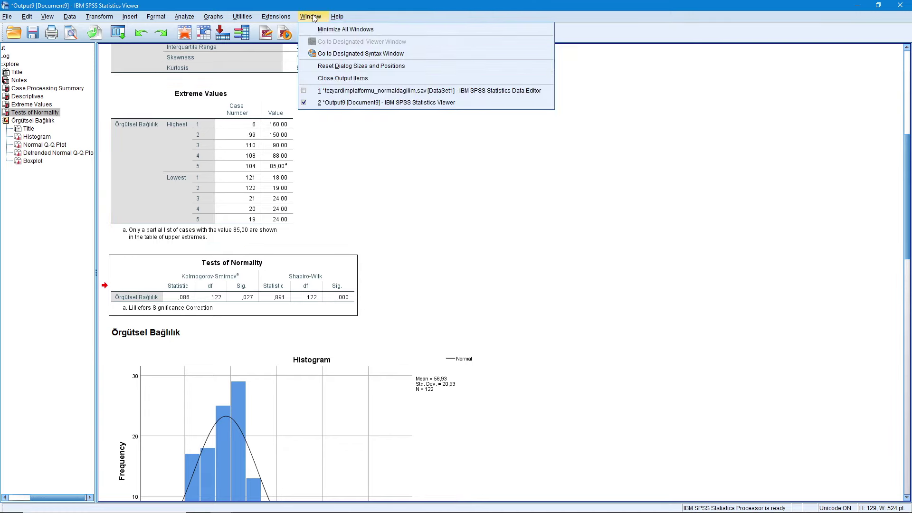
left_click(328, 91)
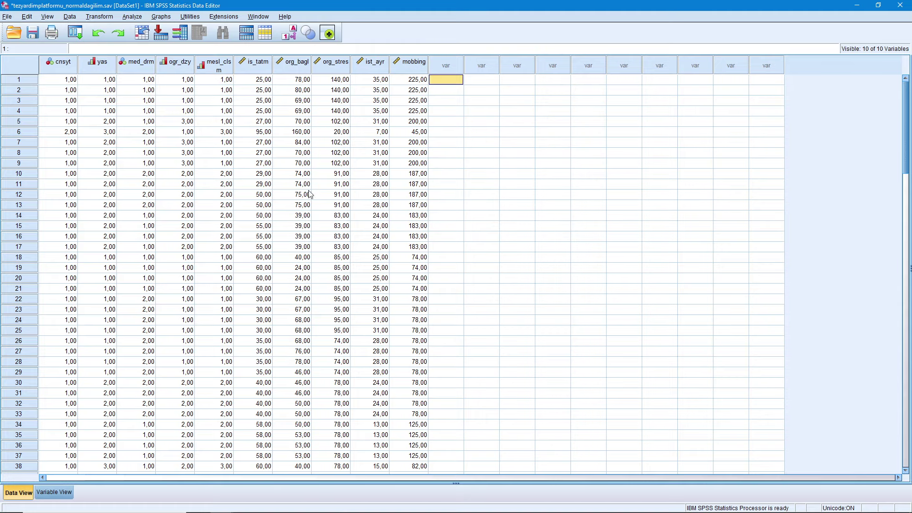
left_click(31, 132)
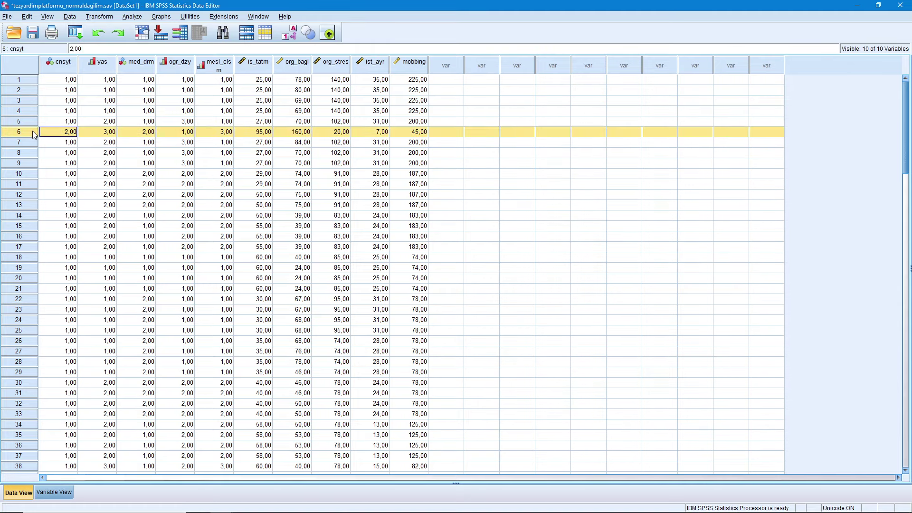
right_click(33, 134)
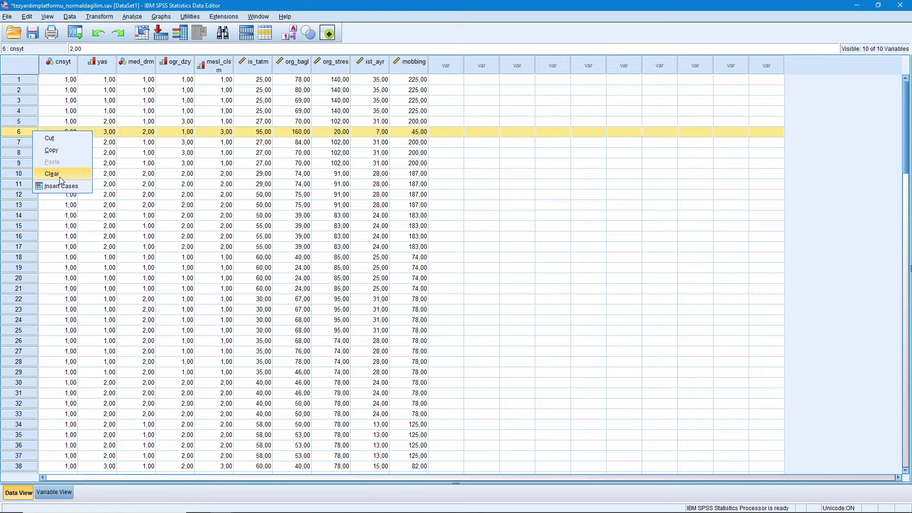
left_click(480, 186)
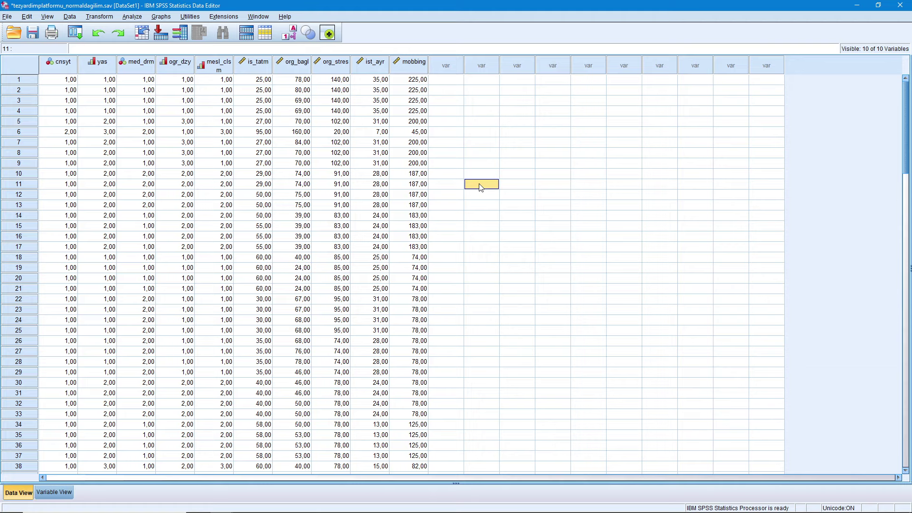
Step: Run Descriptives on Örgütsel Bağlılık with standardized values saved as a new variable
left_click(287, 67)
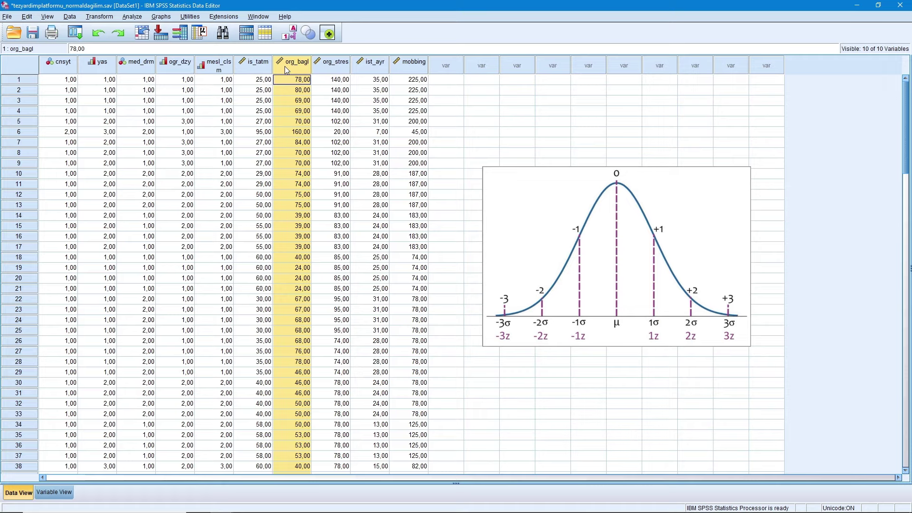
left_click(133, 20)
mouse_move(148, 41)
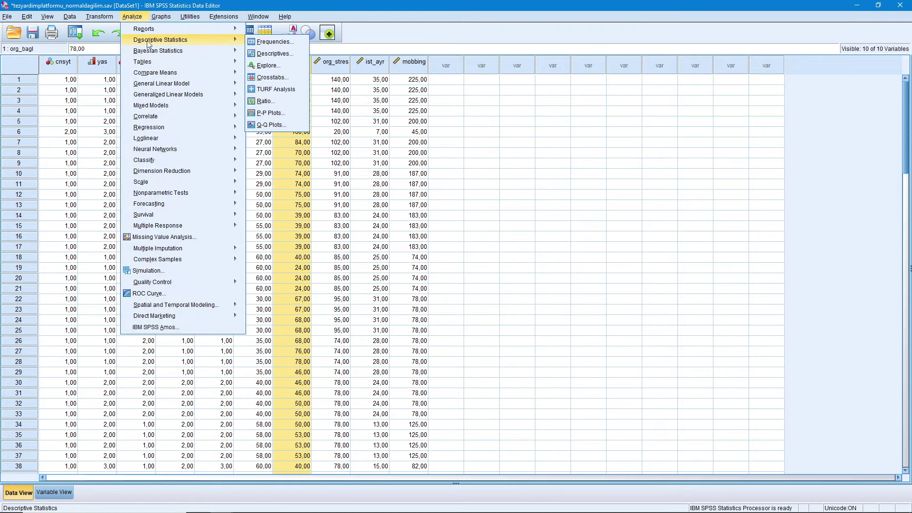
left_click(269, 53)
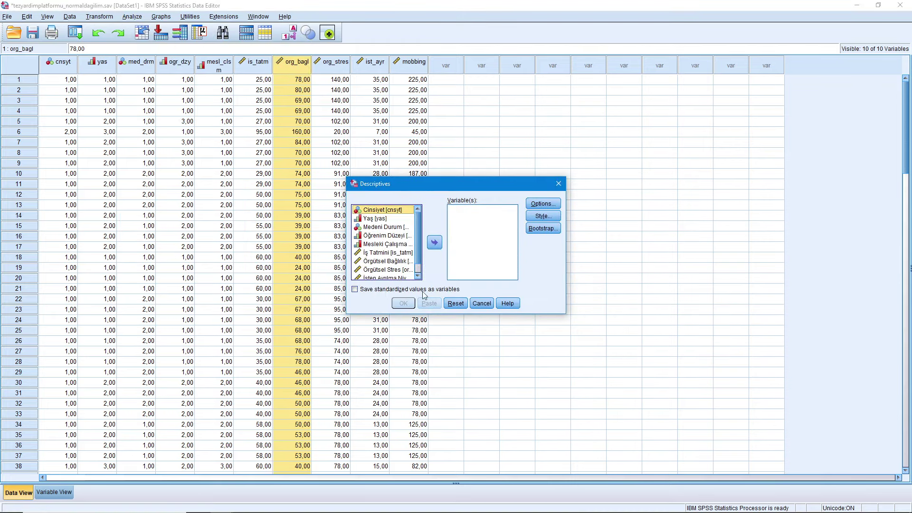
left_click(355, 289)
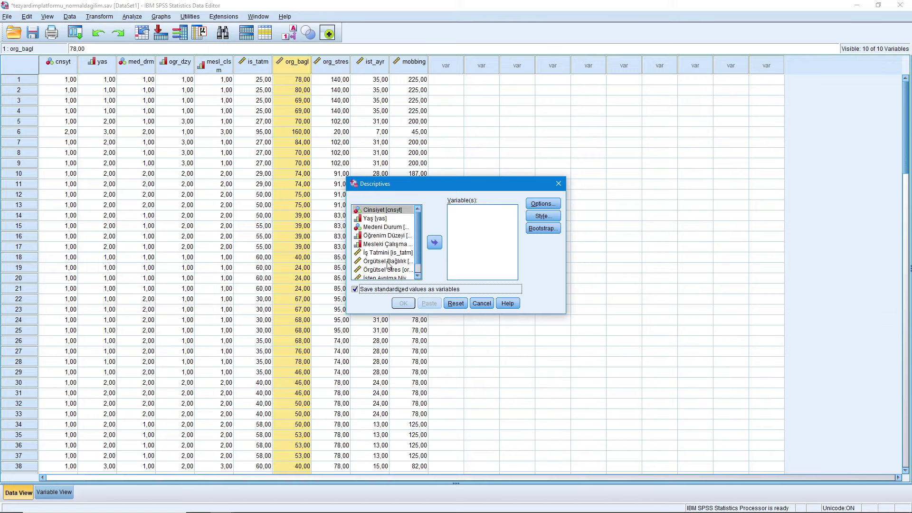
left_click(388, 261)
left_click(434, 242)
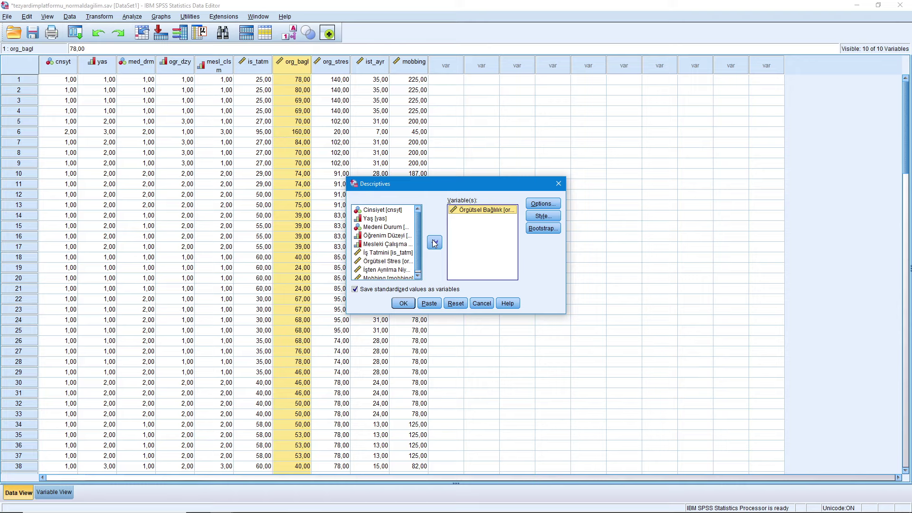
left_click(410, 306)
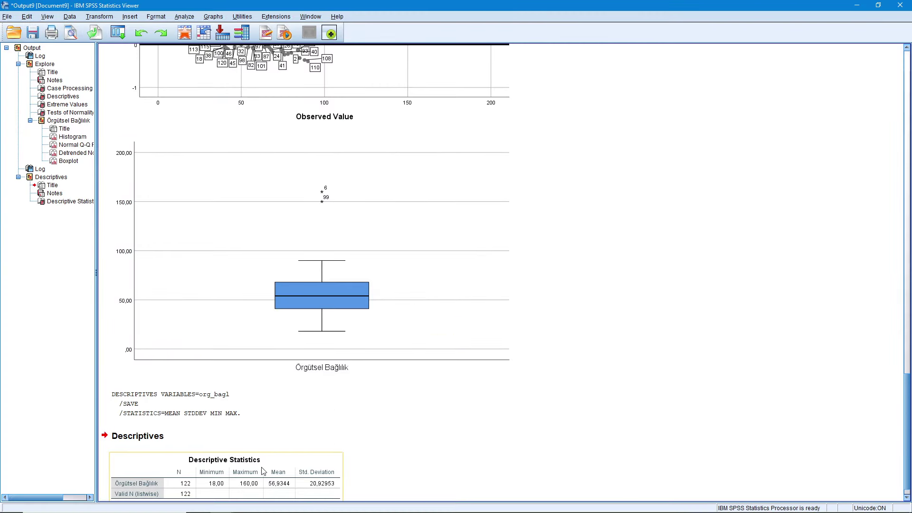
Step: Return to the data set and sort the cases in ascending order of the Zorg_bagl variable
left_click(311, 16)
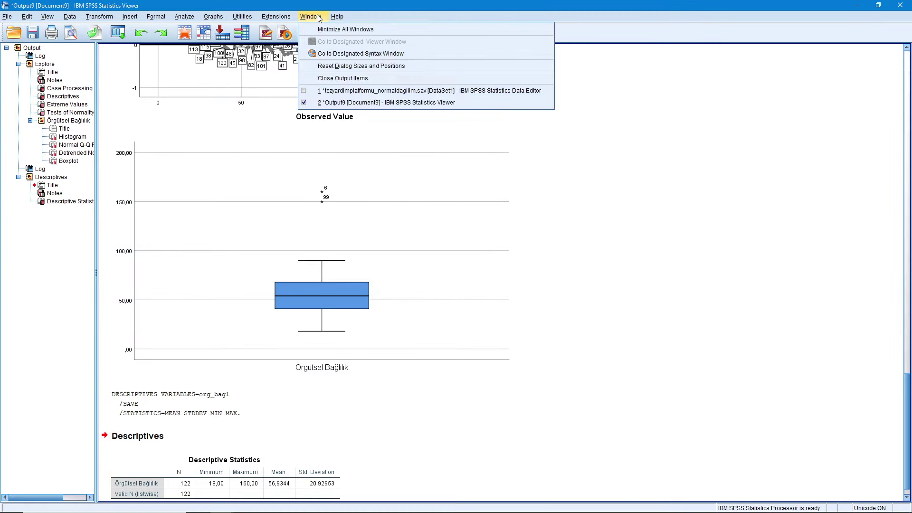
left_click(327, 93)
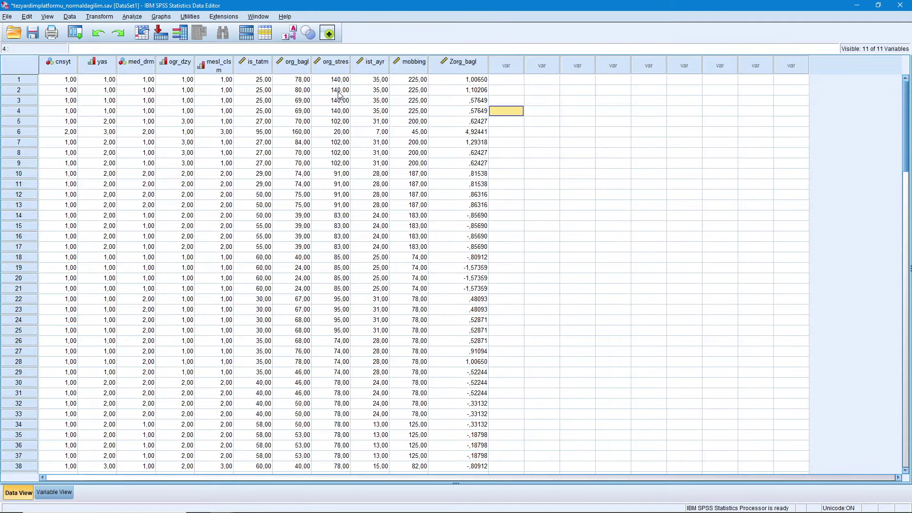
left_click(467, 65)
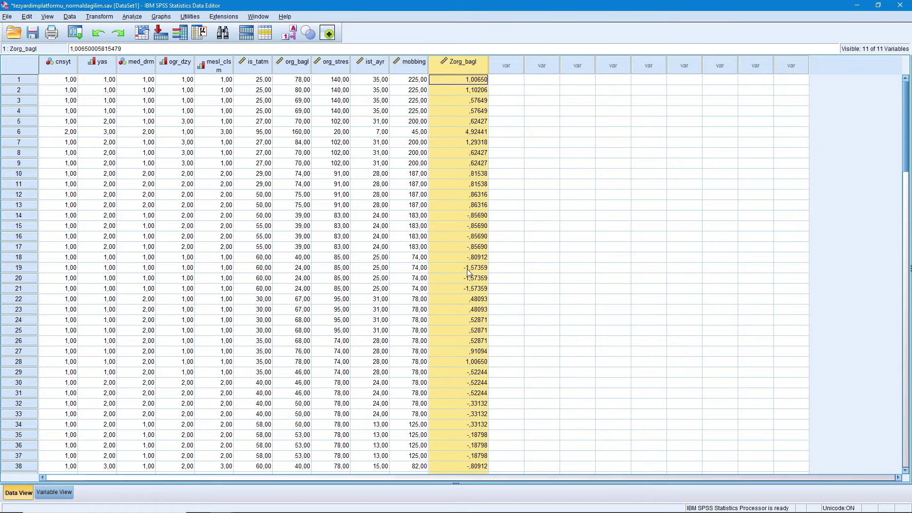
right_click(471, 68)
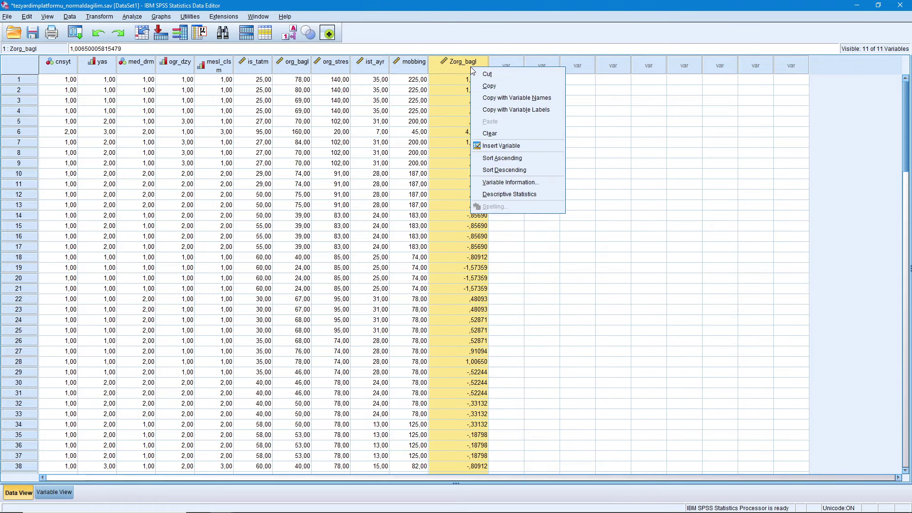
left_click(506, 162)
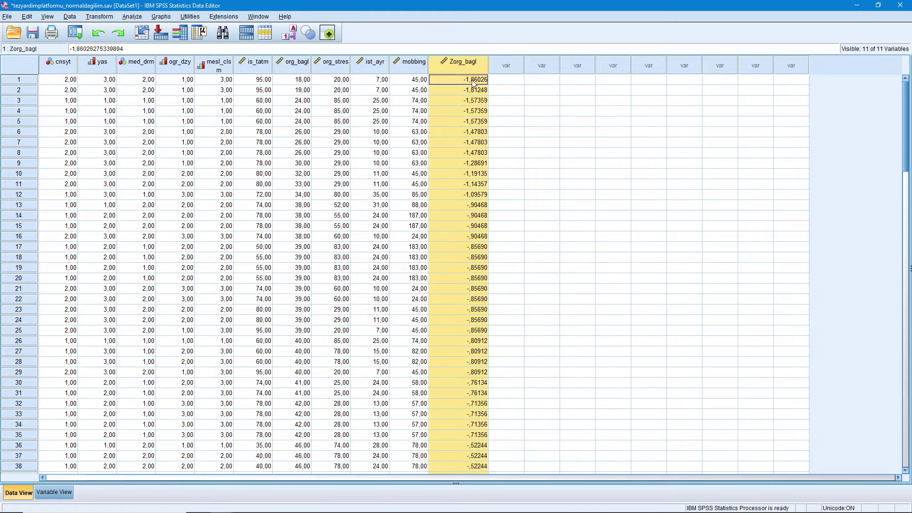
Step: Delete the two cases with the highest Zorg_bagl scores, rows 121 and 122, from the data set
scroll(458, 142, "down", 12)
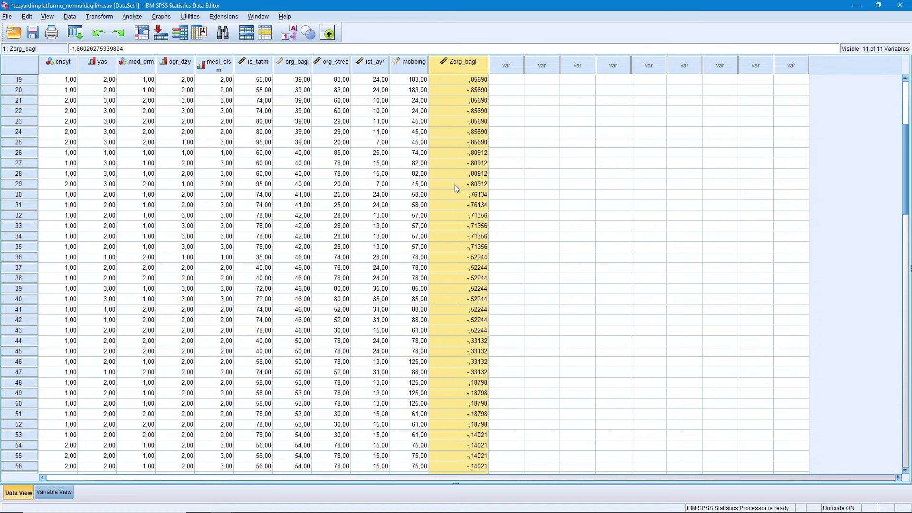
scroll(455, 190, "down", 20)
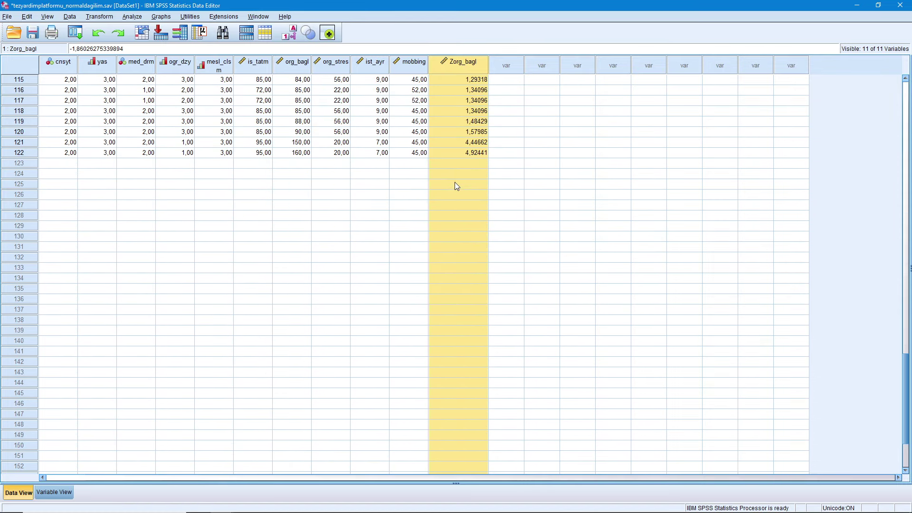
left_click_drag(459, 142, 458, 152)
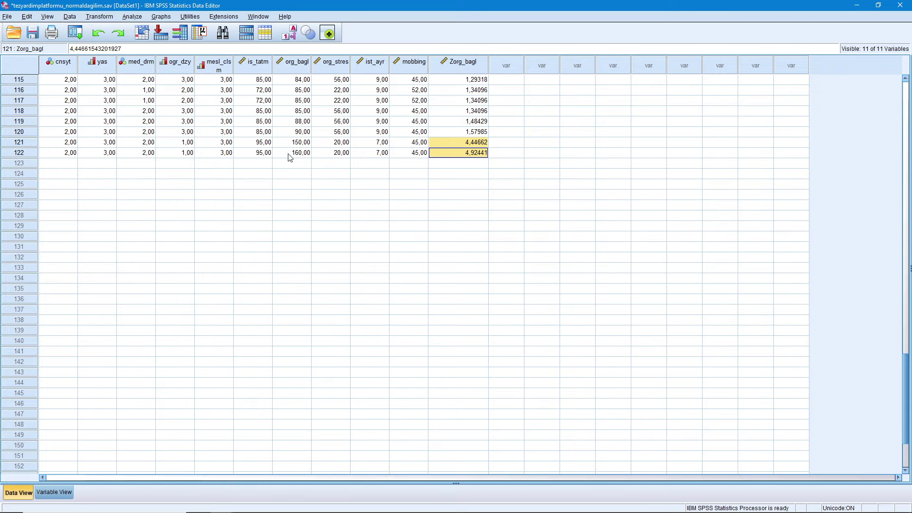
left_click_drag(24, 141, 26, 156)
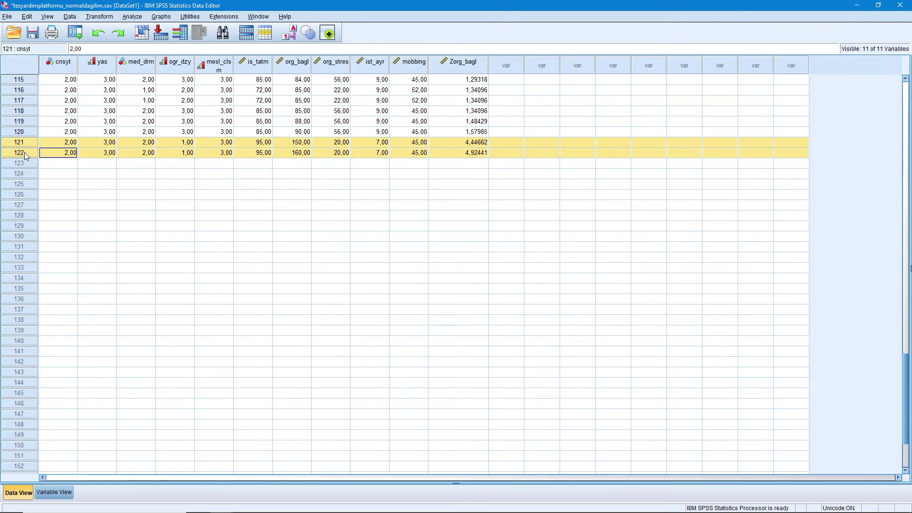
right_click(25, 155)
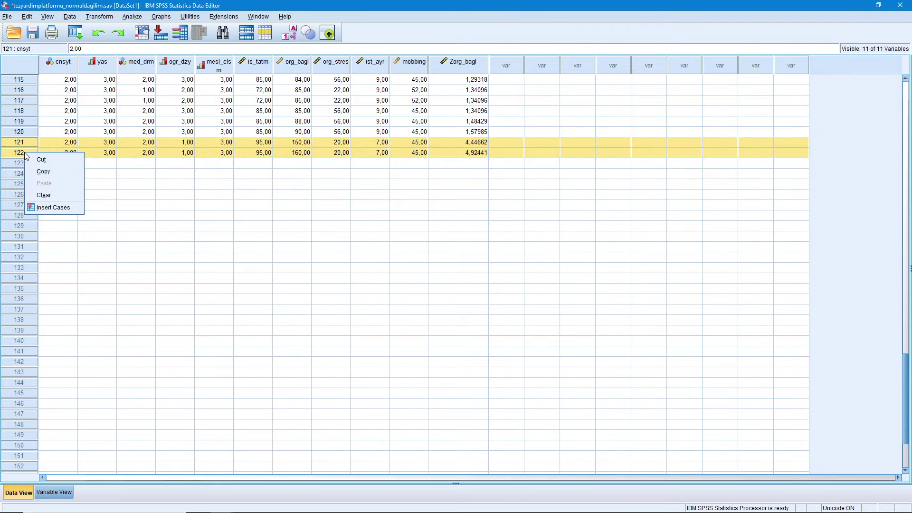
left_click(43, 195)
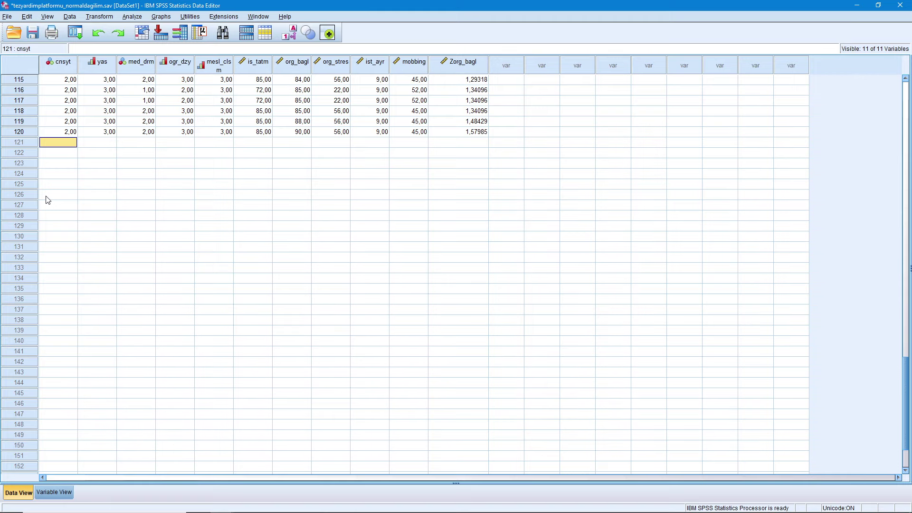
scroll(196, 244, "up", 20)
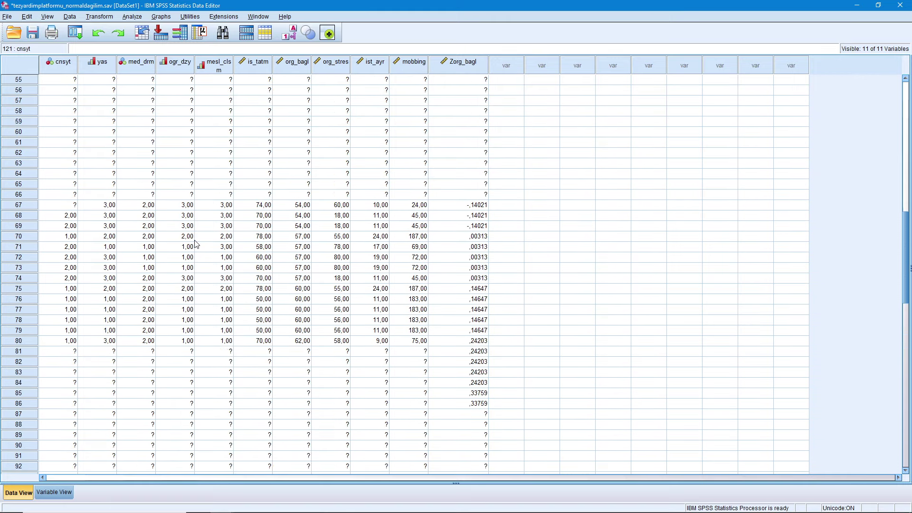
Step: Rerun Explore on Örgütsel Bağlılık with the existing statistics and plot settings after the outlier removal
scroll(196, 245, "up", 10)
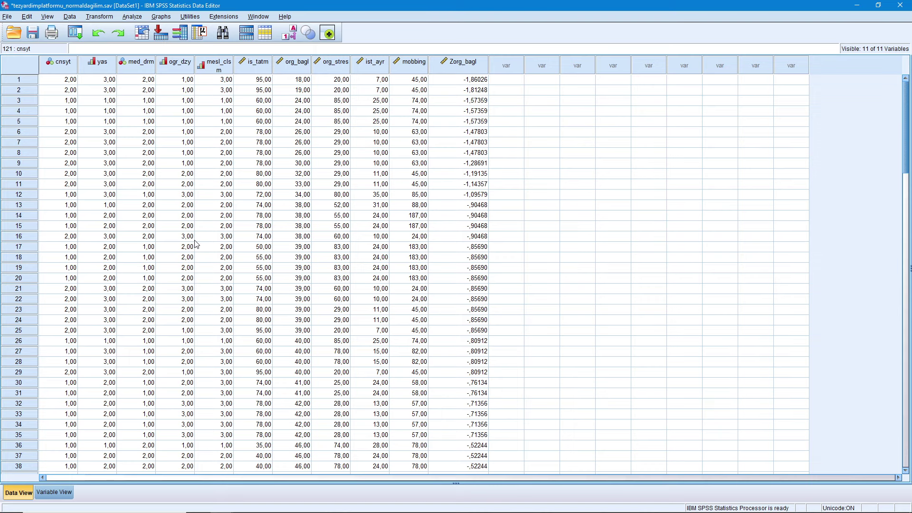
left_click(132, 17)
mouse_move(141, 42)
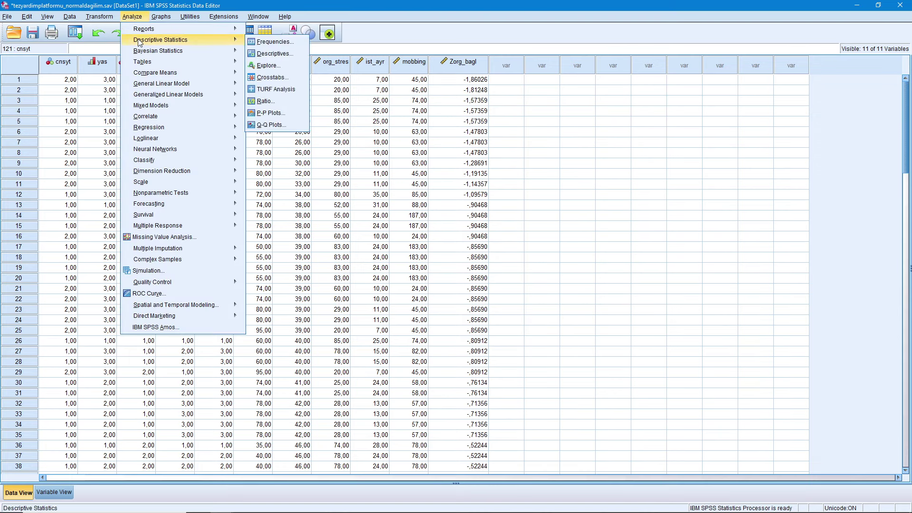
left_click(268, 65)
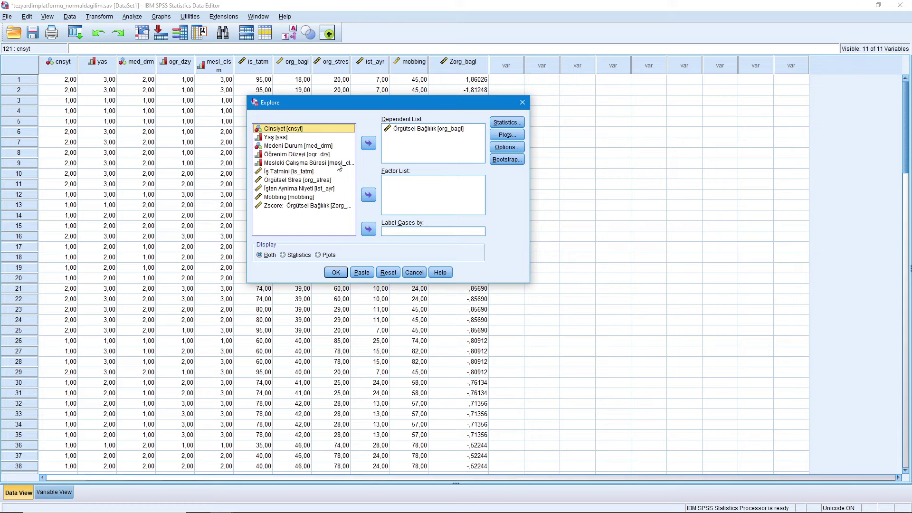
left_click(338, 275)
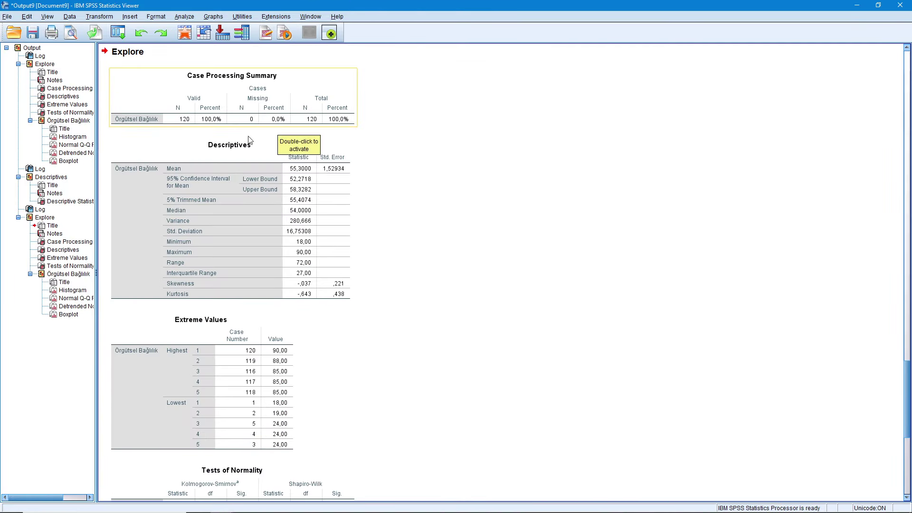
Step: Examine the case counts, skewness and kurtosis with their standard errors, and the extreme values in the new Explore output
scroll(437, 257, "up", 3)
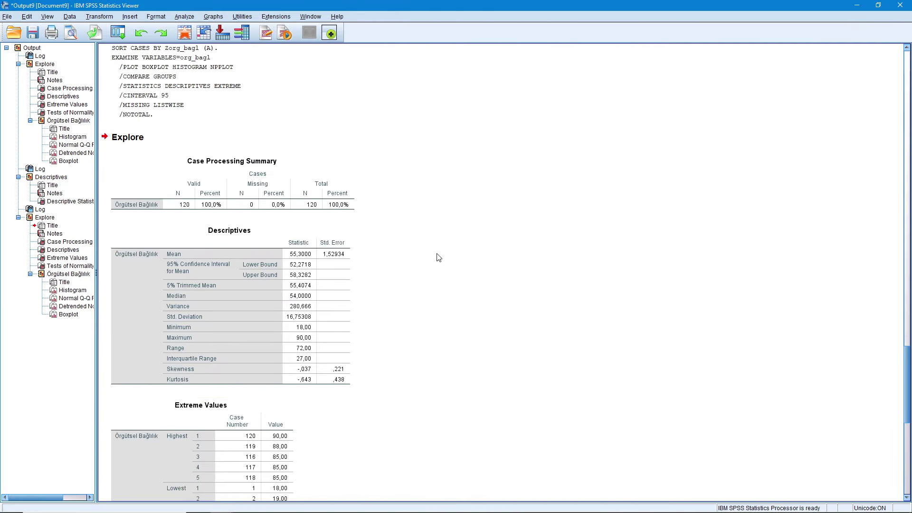
scroll(438, 257, "up", 4)
scroll(438, 257, "down", 2)
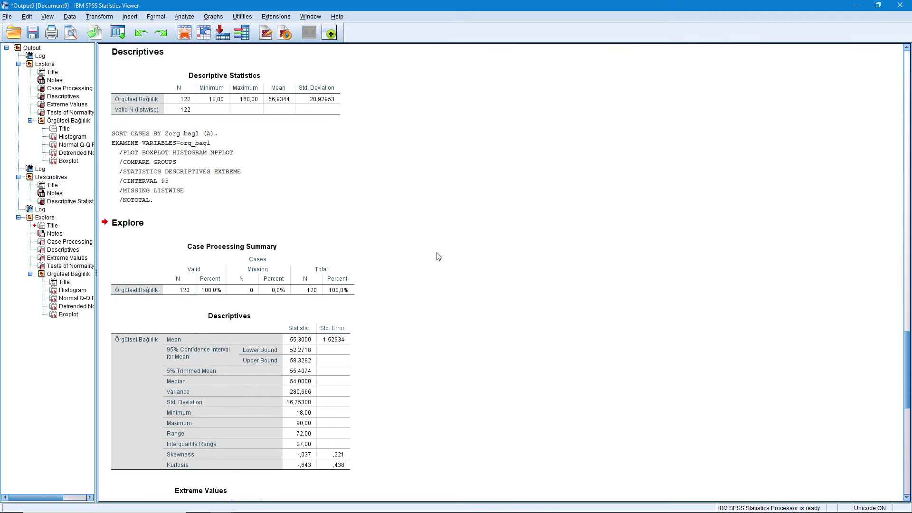
scroll(438, 257, "down", 5)
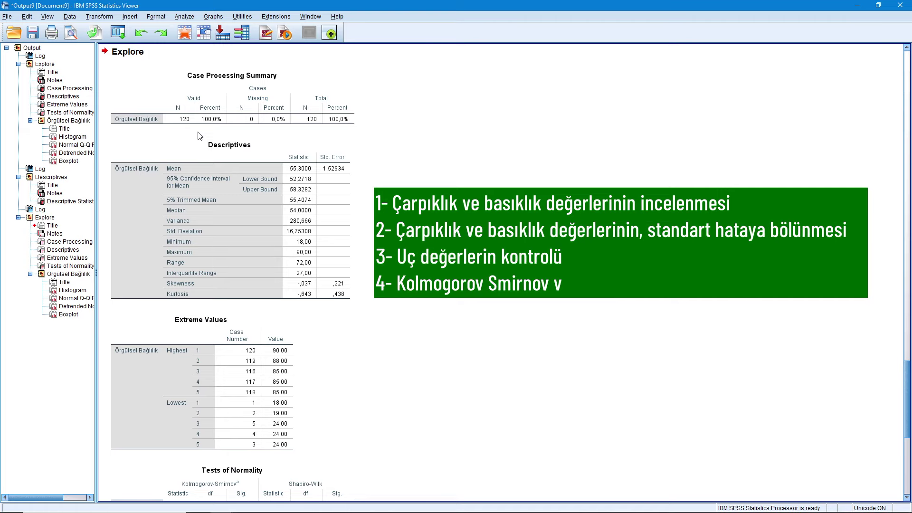
left_click(199, 138)
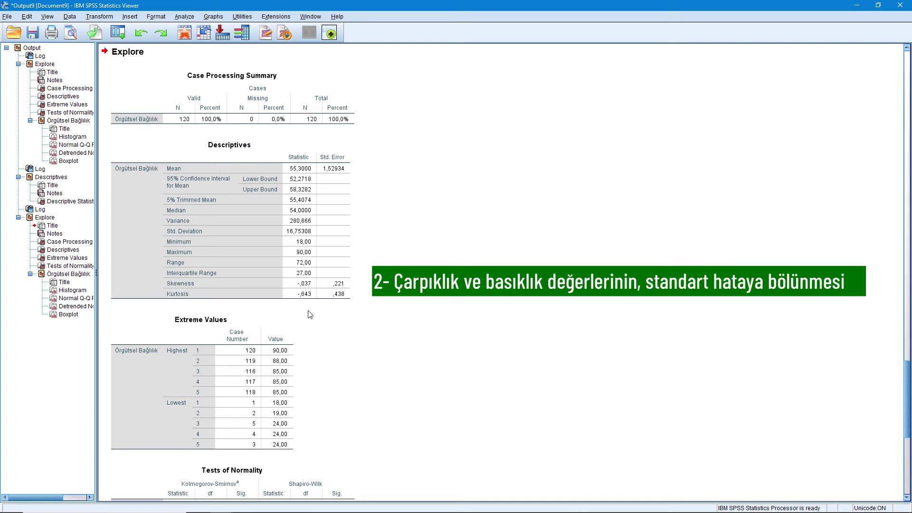
left_click(309, 287)
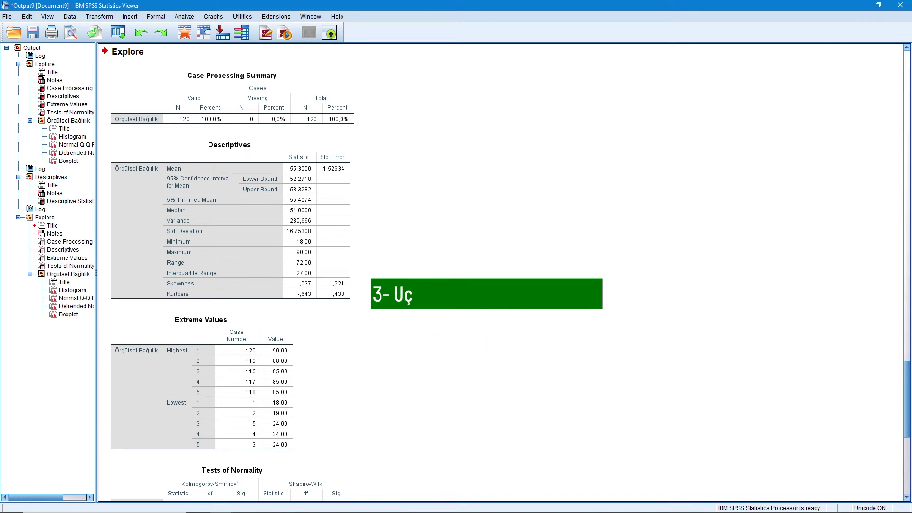
scroll(360, 234, "down", 6)
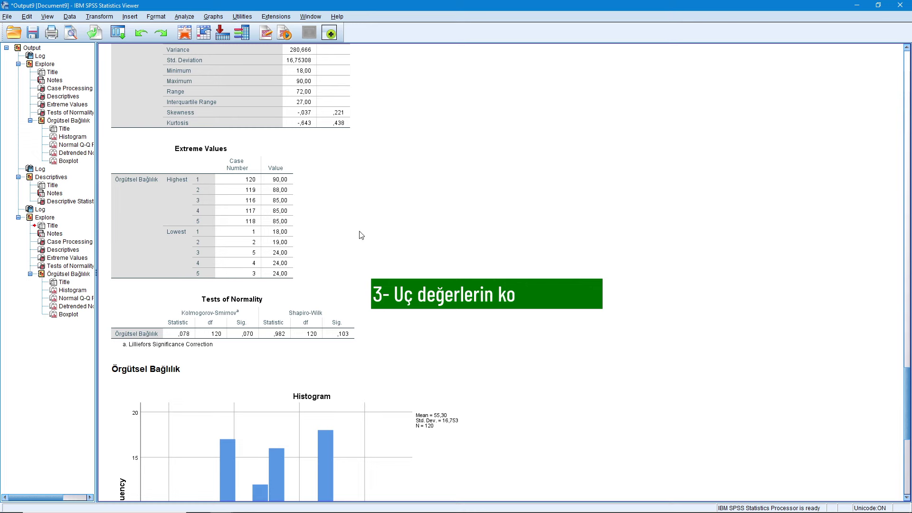
left_click(274, 264)
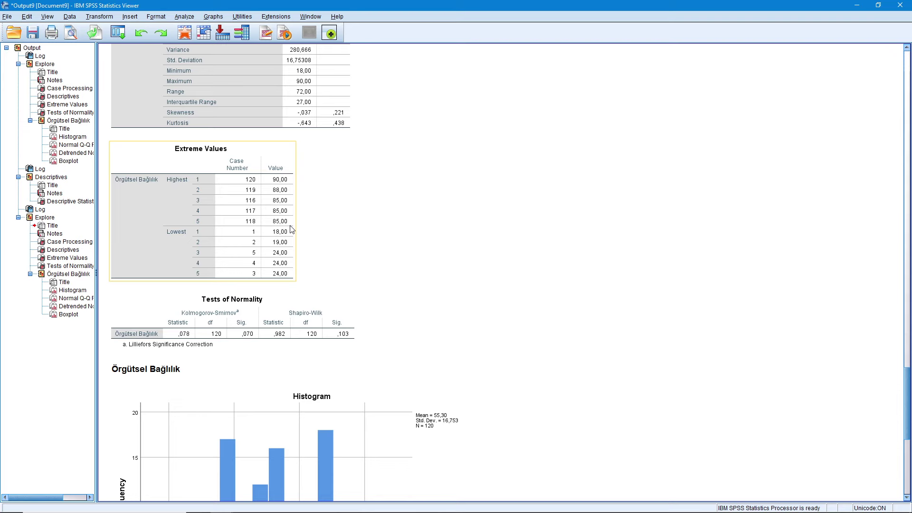
Step: Add a normal distribution curve to the new Örgütsel Bağlılık histogram and close the chart editor
scroll(291, 229, "down", 7)
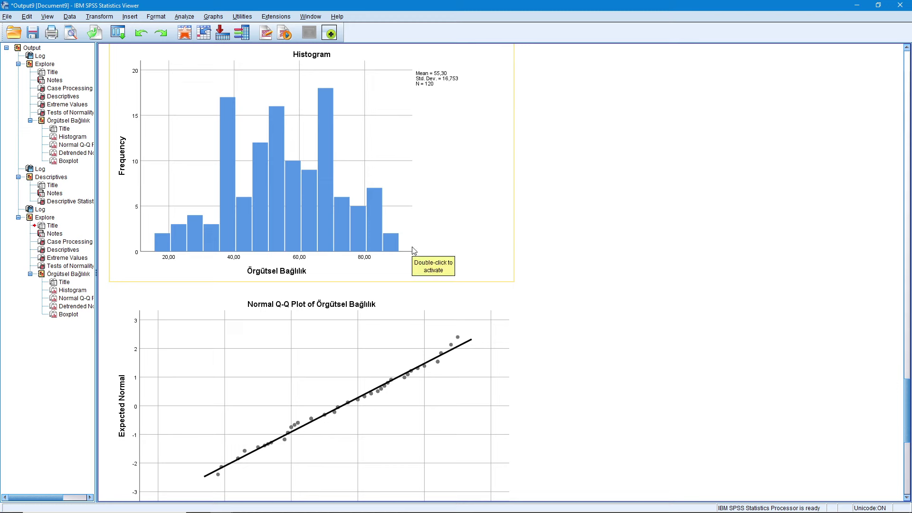
double_click(343, 139)
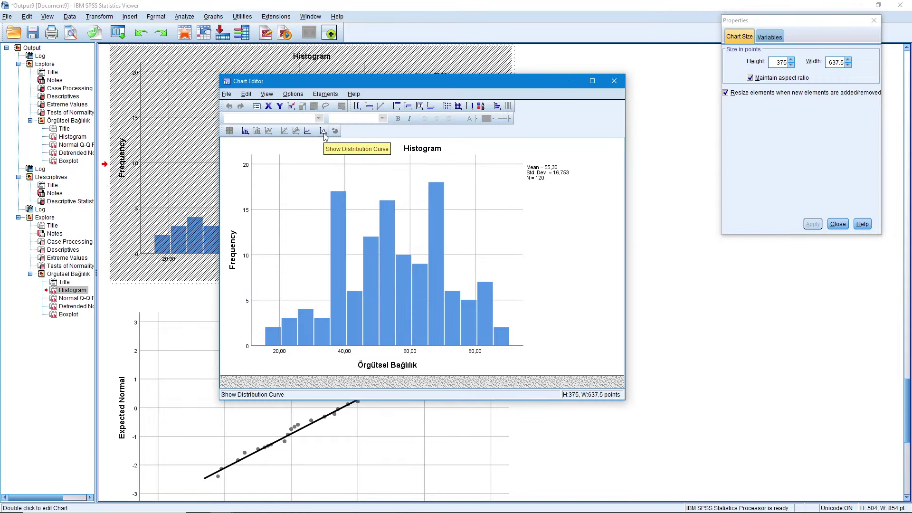
left_click(324, 132)
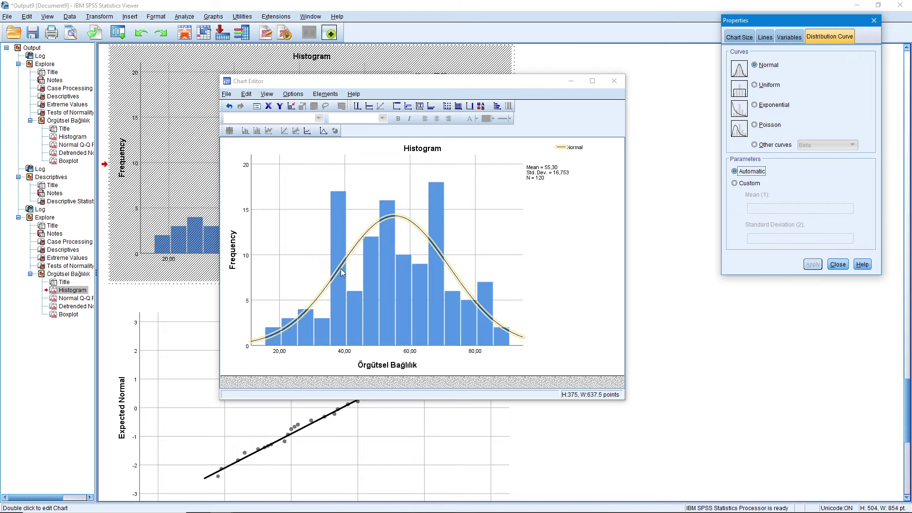
left_click(614, 82)
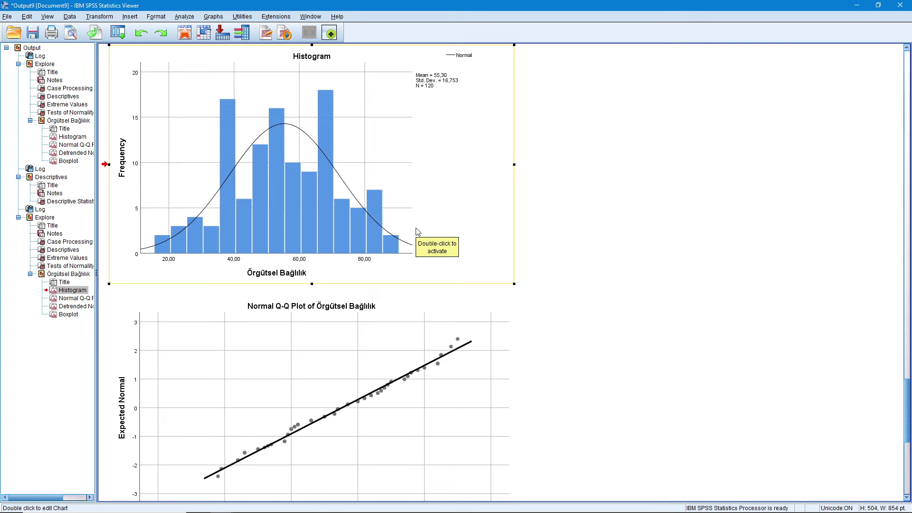
Step: Examine the Normal Q-Q and Detrended Normal Q-Q plots of Örgütsel Bağlılık
scroll(417, 232, "down", 3)
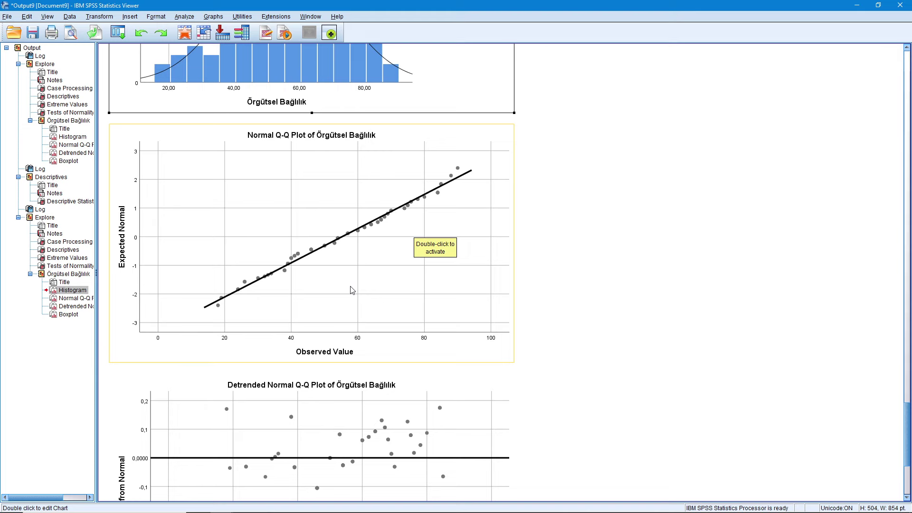
scroll(353, 290, "down", 3)
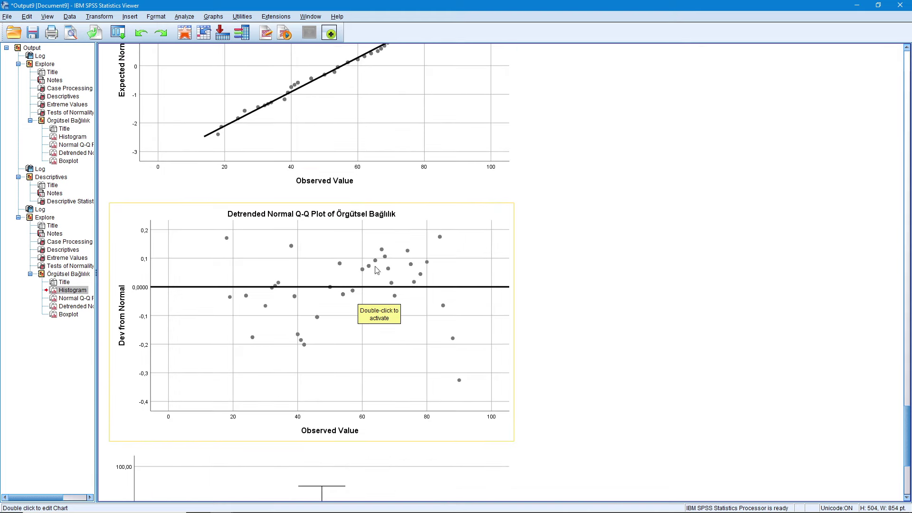